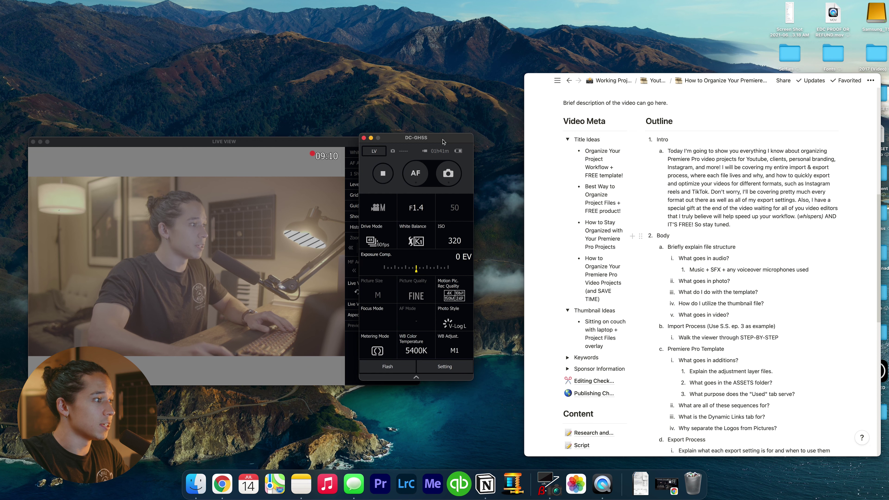
Move the DC-GH5S settings panel right to uncover the live view, then raise the Finder window.
{"action": "left_click_drag", "start_coordinate": [443, 141], "coordinate": [505, 138]}
{"action": "left_click", "coordinate": [360, 143]}
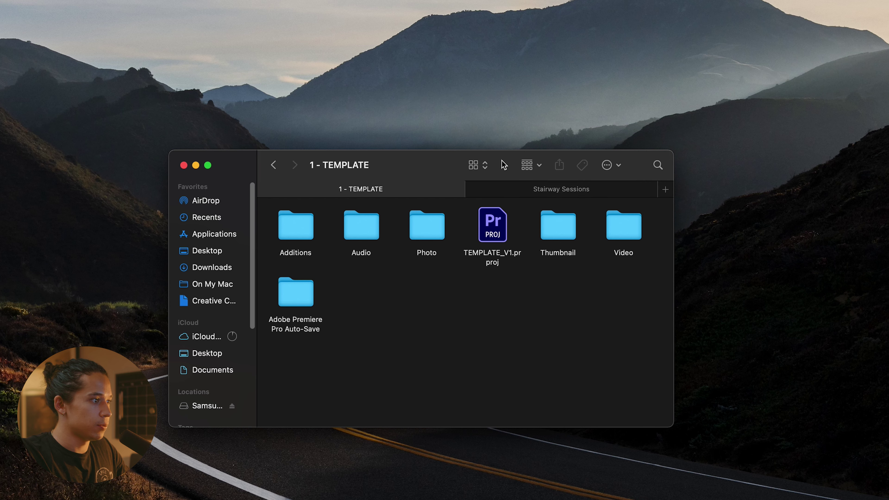
{"action": "left_click_drag", "start_coordinate": [501, 164], "coordinate": [509, 118]}
{"action": "left_click", "coordinate": [281, 118]}
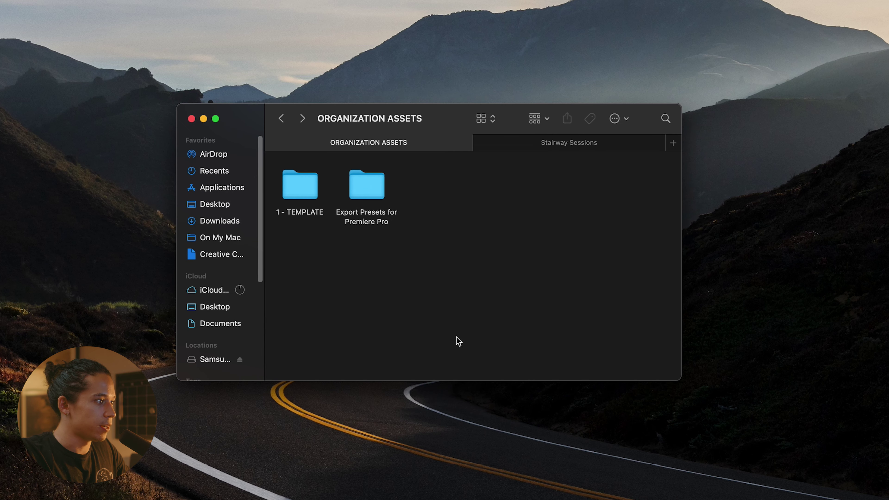
{"action": "double_click", "coordinate": [300, 184]}
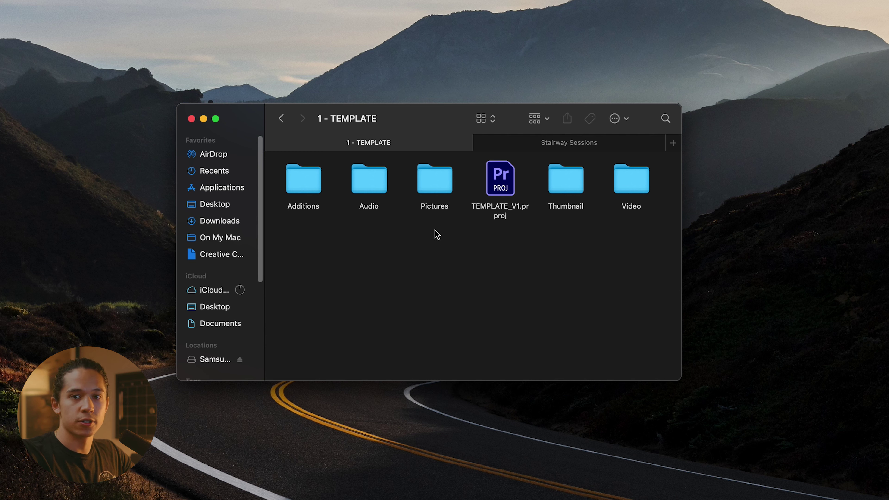
{"action": "double_click", "coordinate": [303, 179]}
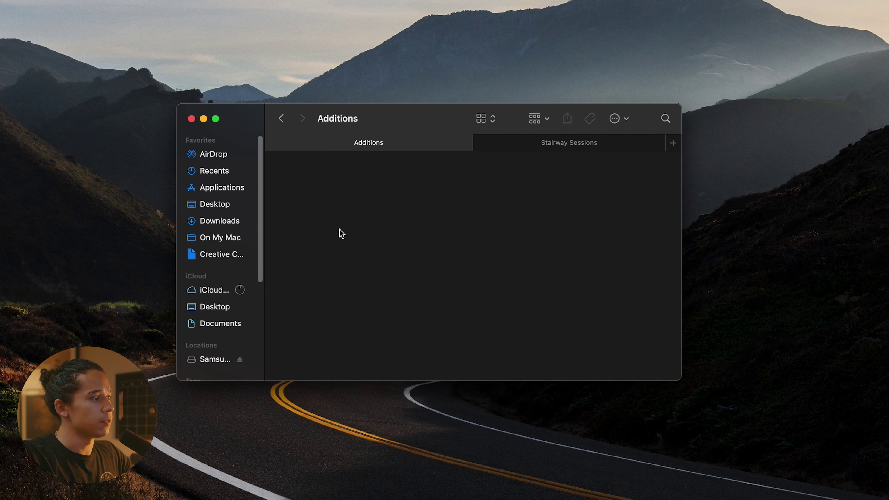
{"action": "left_click", "coordinate": [281, 118]}
{"action": "double_click", "coordinate": [300, 177]}
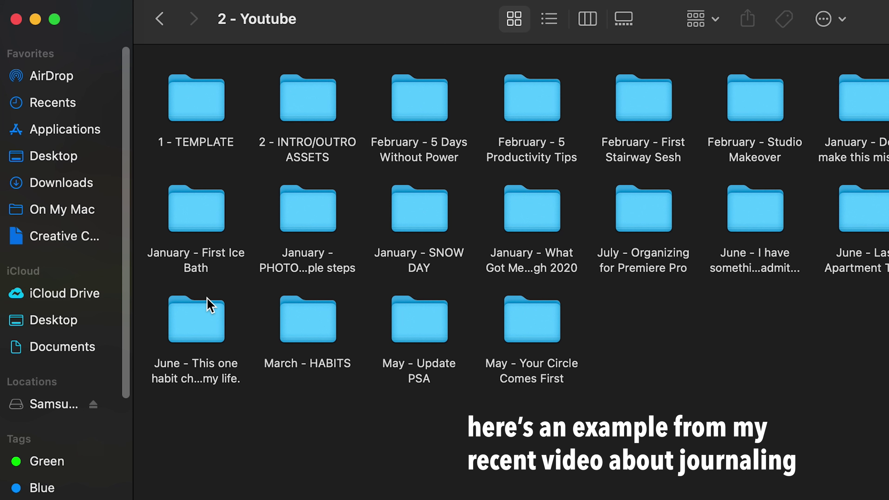
{"action": "double_click", "coordinate": [210, 305]}
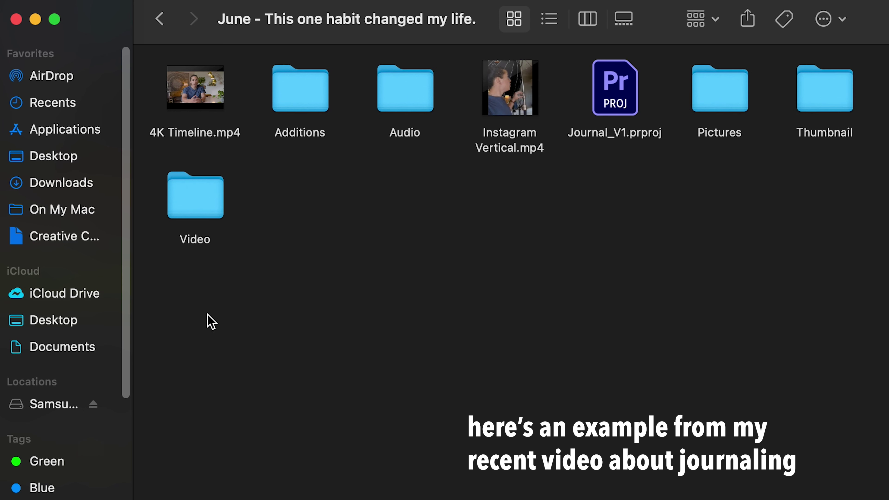
{"action": "double_click", "coordinate": [310, 112]}
{"action": "left_click_drag", "start_coordinate": [153, 356], "coordinate": [315, 298]}
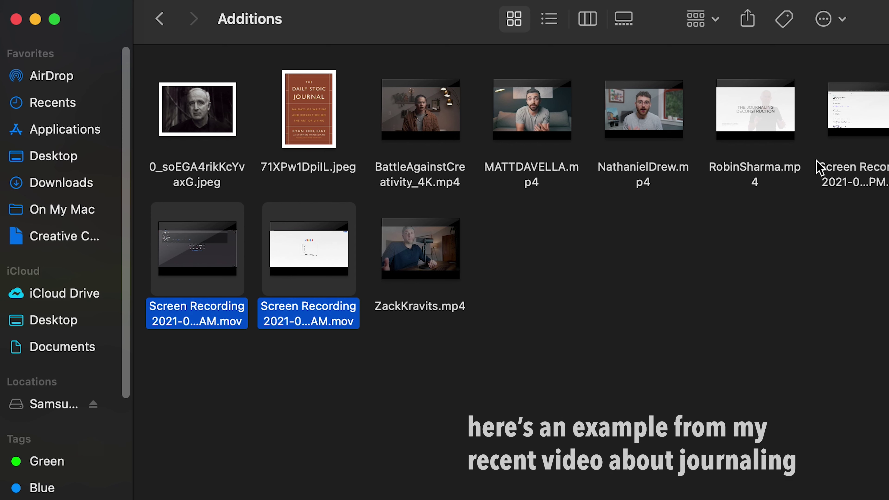
{"action": "left_click", "coordinate": [860, 175]}
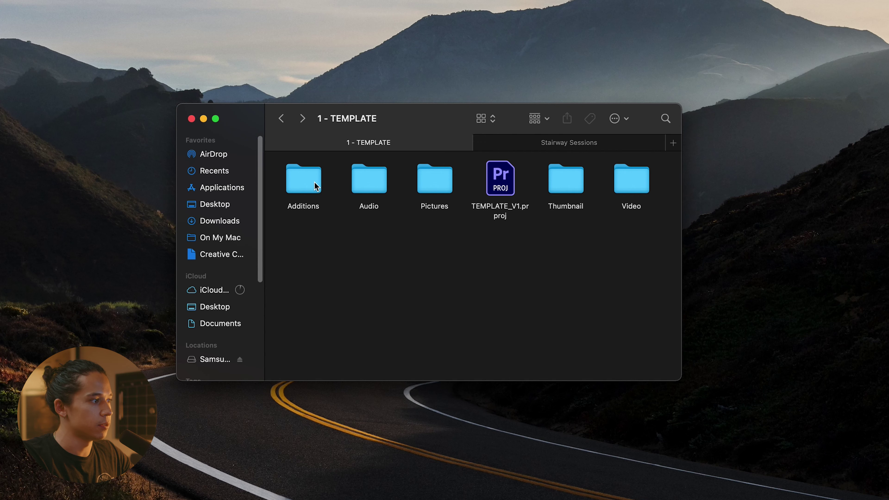
{"action": "double_click", "coordinate": [303, 179]}
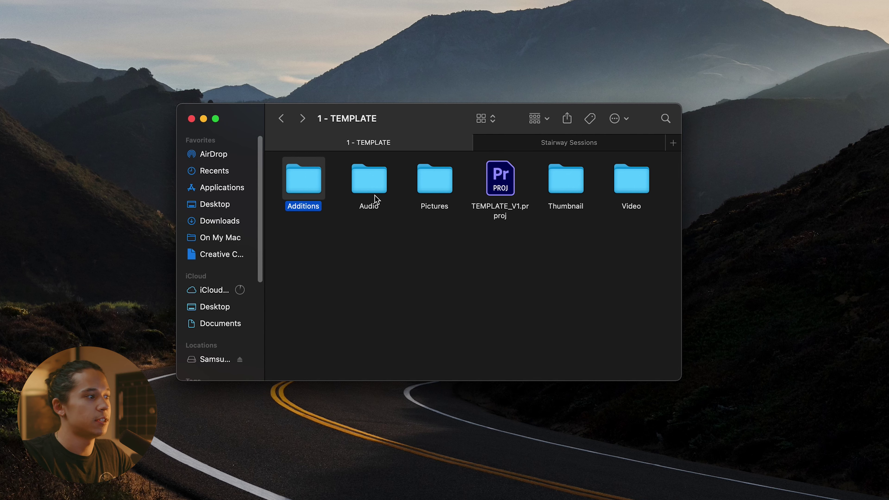
{"action": "double_click", "coordinate": [375, 189]}
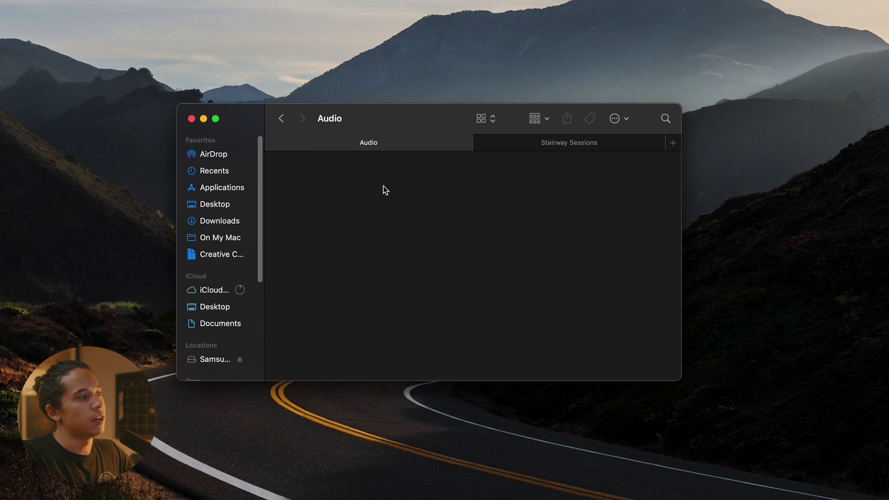
Create a trial folder named DEITY inside the Audio folder.
{"action": "right_click", "coordinate": [293, 183]}
{"action": "left_click", "coordinate": [313, 186]}
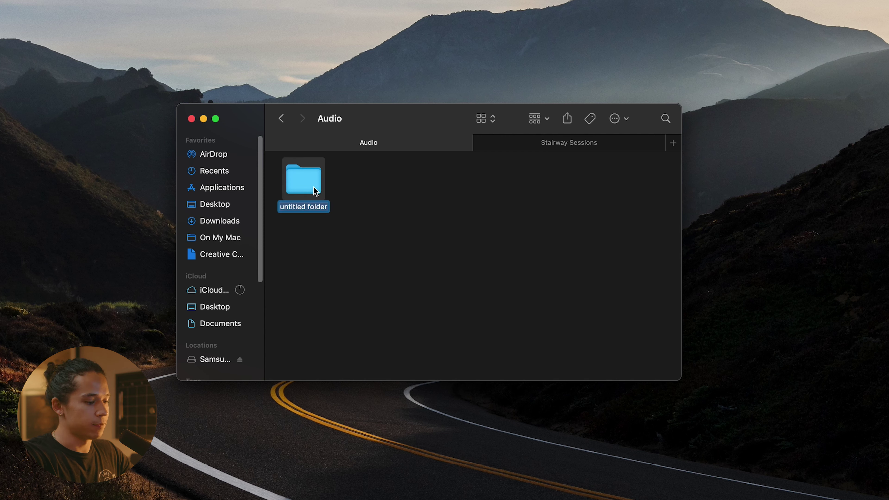
{"action": "type", "text": "DEITY"}
{"action": "key", "text": "Return"}
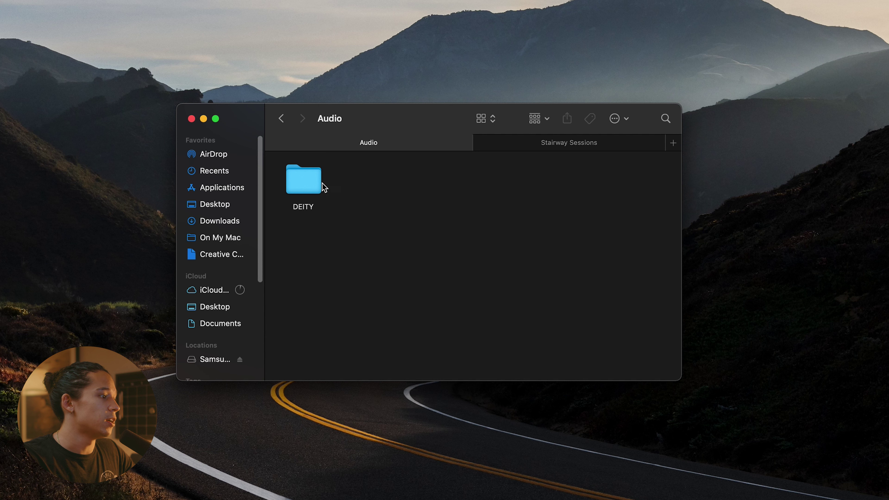
{"action": "left_click", "coordinate": [323, 186]}
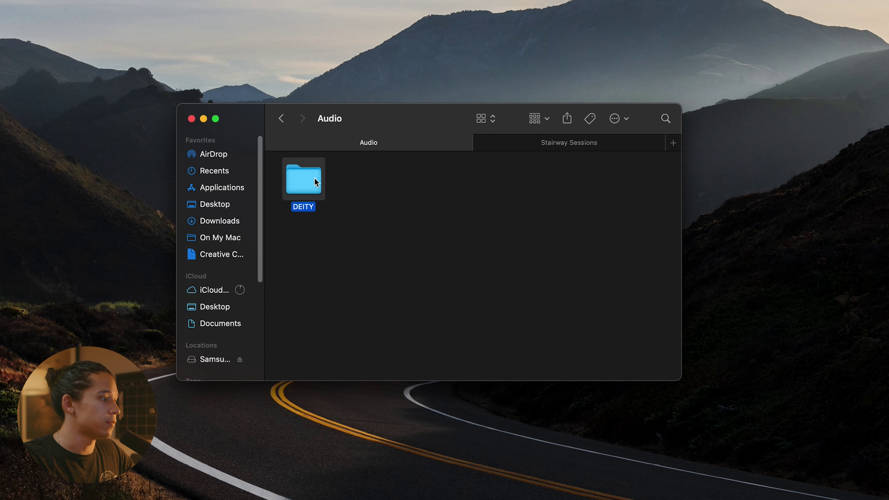
{"action": "left_click", "coordinate": [281, 119]}
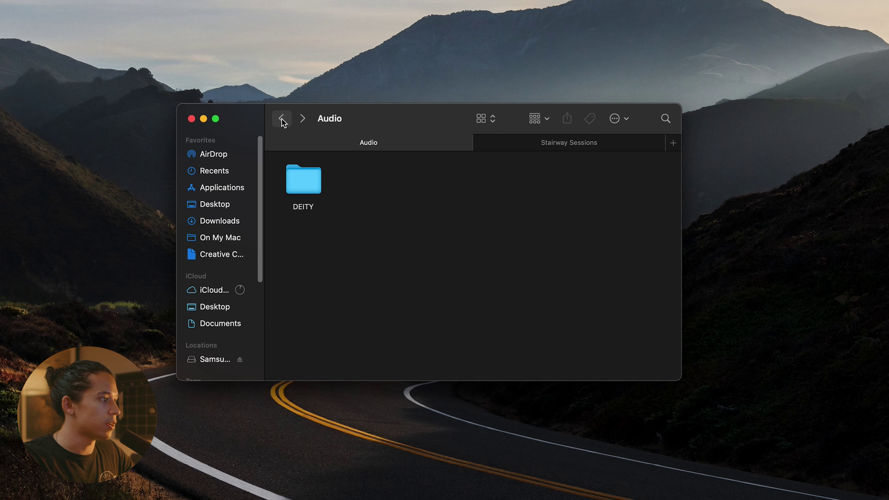
Delete the extra untitled folder and DEITY, leaving Audio empty, and return to 1 - TEMPLATE.
{"action": "right_click", "coordinate": [390, 184]}
{"action": "left_click", "coordinate": [422, 193]}
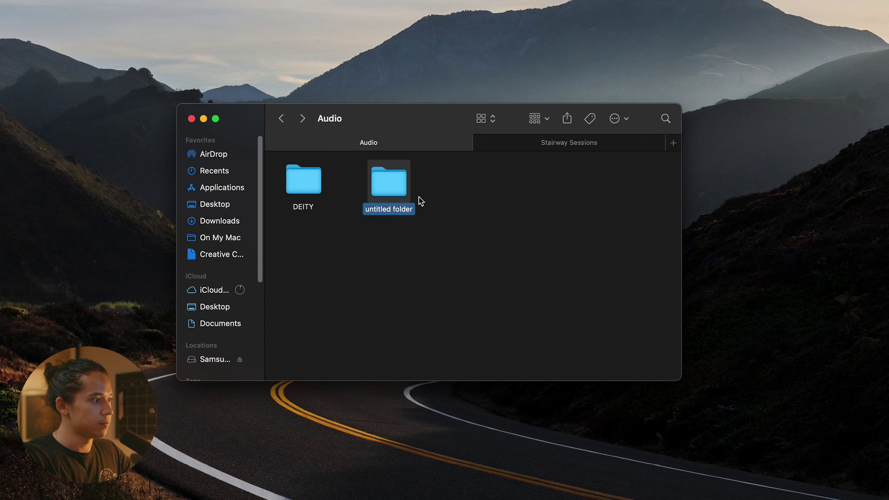
{"action": "left_click", "coordinate": [477, 257]}
{"action": "left_click", "coordinate": [404, 190]}
{"action": "key", "text": "super+BackSpace"}
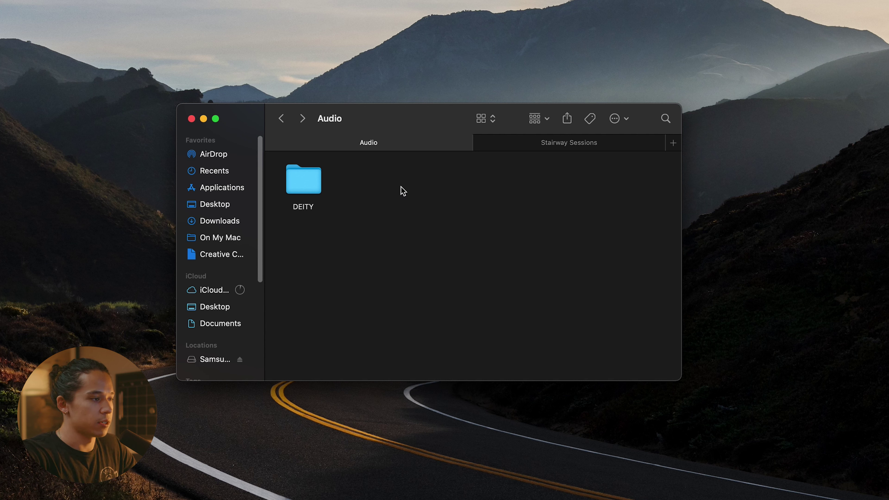
{"action": "left_click", "coordinate": [309, 188]}
{"action": "key", "text": "super+BackSpace"}
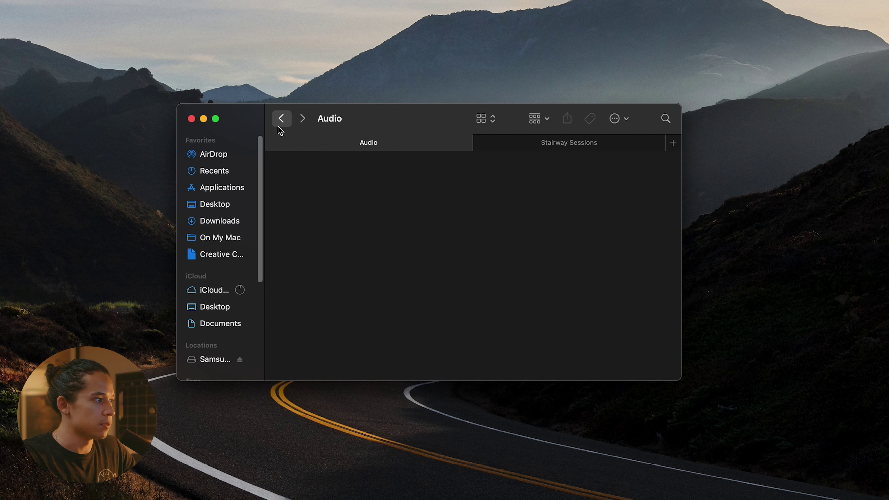
{"action": "left_click", "coordinate": [281, 119]}
Open the Pictures folder and look over its Edits and Raw subfolders.
{"action": "double_click", "coordinate": [440, 206]}
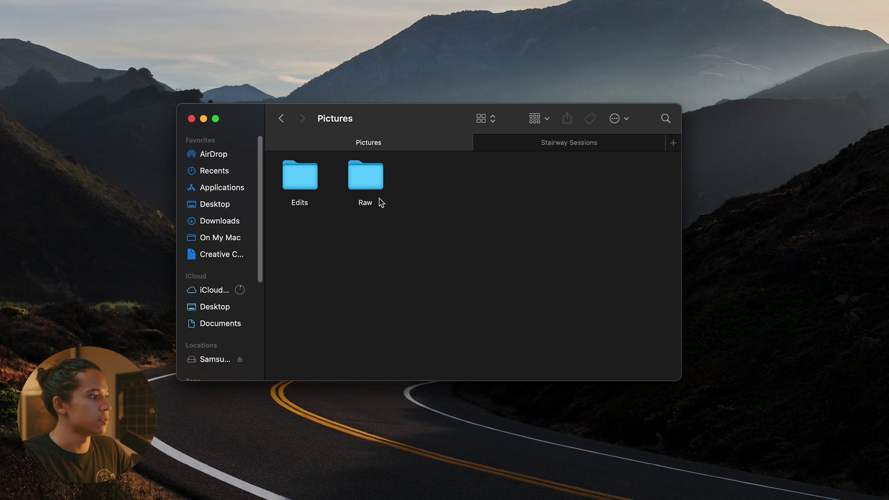
{"action": "left_click_drag", "start_coordinate": [310, 229], "coordinate": [383, 181]}
{"action": "left_click", "coordinate": [409, 240]}
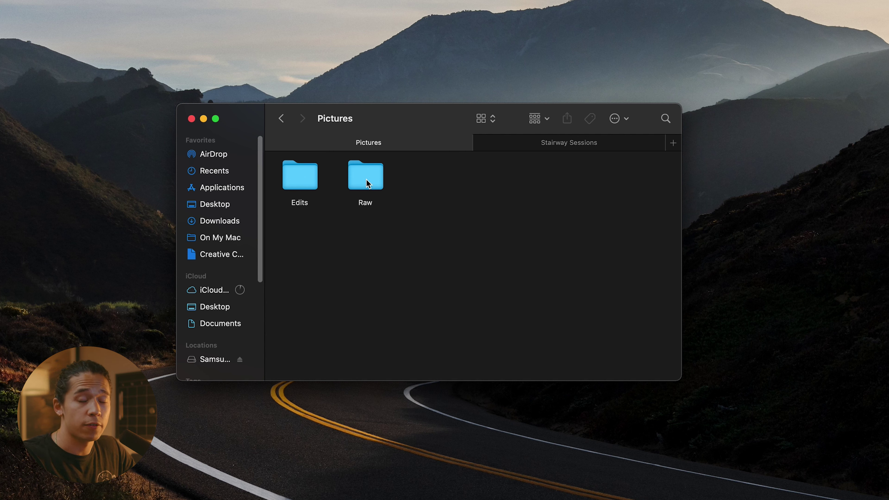
{"action": "left_click", "coordinate": [367, 183]}
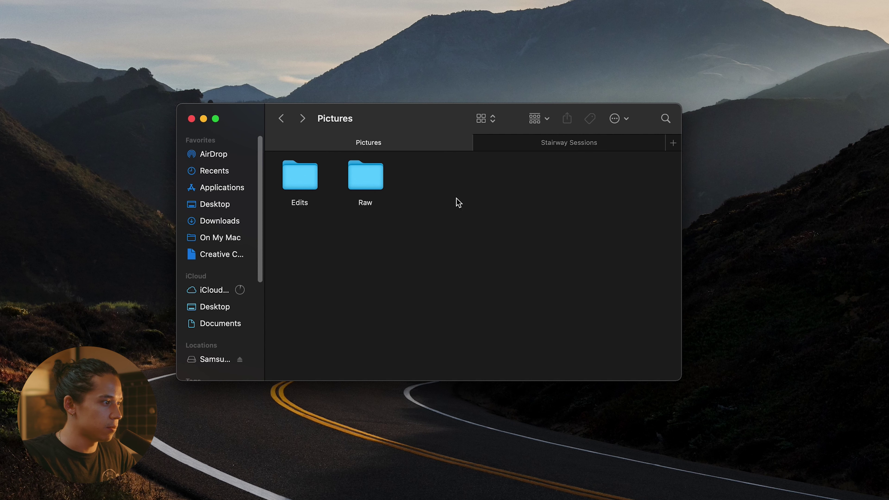
{"action": "double_click", "coordinate": [301, 179]}
{"action": "left_click", "coordinate": [282, 118]}
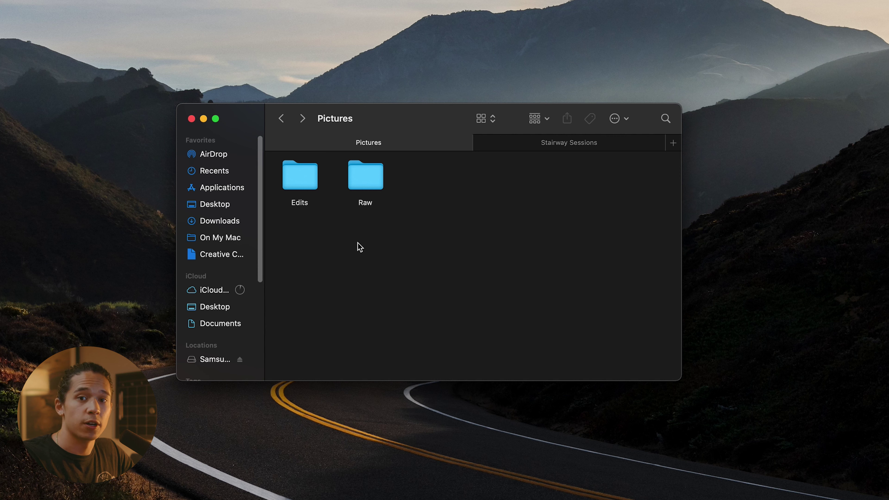
Create a new FINALS folder inside Pictures next to Edits and Raw.
{"action": "right_click", "coordinate": [388, 244]}
{"action": "left_click", "coordinate": [403, 253]}
{"action": "type", "text": "FINALS"}
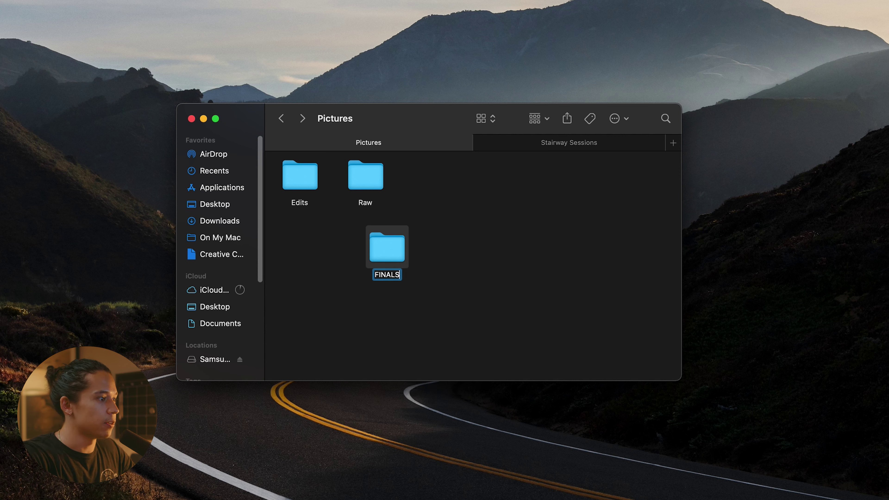
{"action": "key", "text": "Return"}
{"action": "double_click", "coordinate": [402, 255]}
{"action": "right_click", "coordinate": [347, 185]}
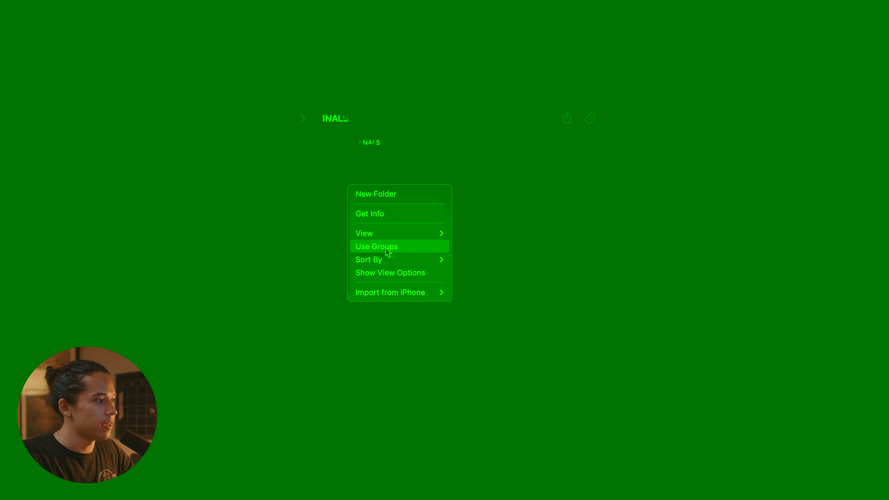
{"action": "left_click", "coordinate": [303, 157]}
{"action": "left_click", "coordinate": [282, 118]}
Go up to the 1 - TEMPLATE folder and select TEMPLATE_V1.prproj.
{"action": "double_click", "coordinate": [305, 171]}
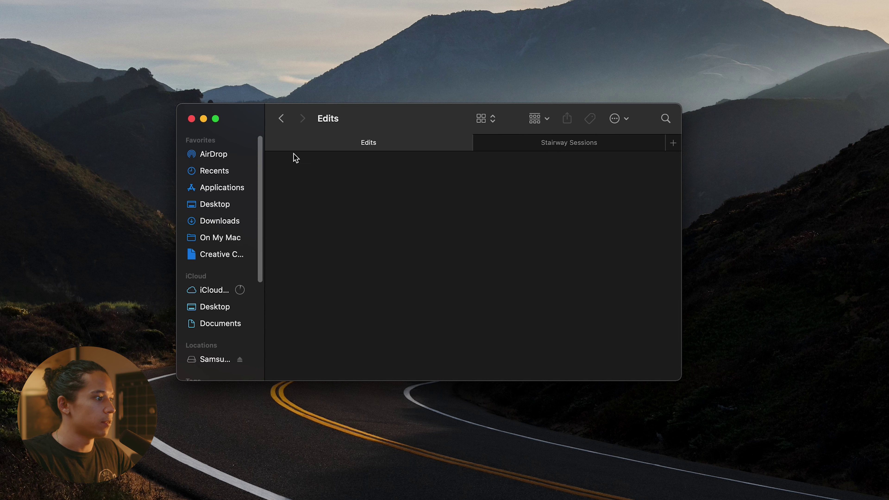
{"action": "left_click", "coordinate": [282, 118]}
{"action": "left_click", "coordinate": [383, 238]}
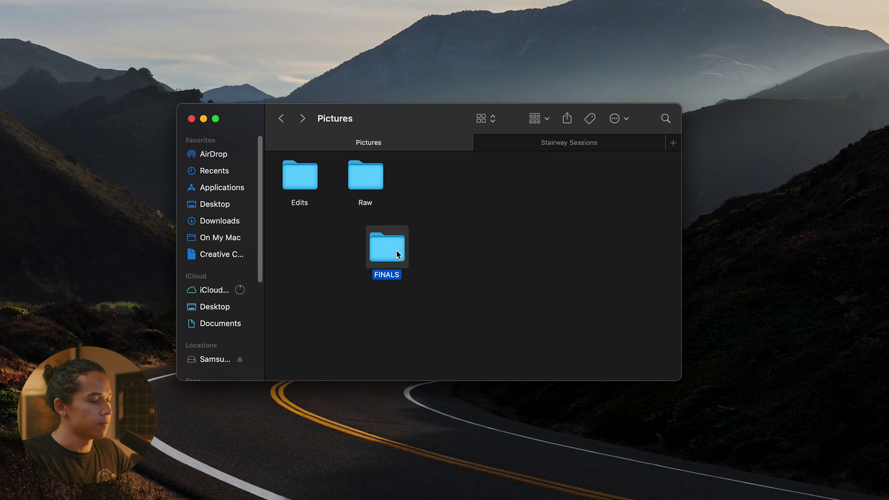
{"action": "key", "text": "super+Up"}
{"action": "left_click", "coordinate": [506, 194]}
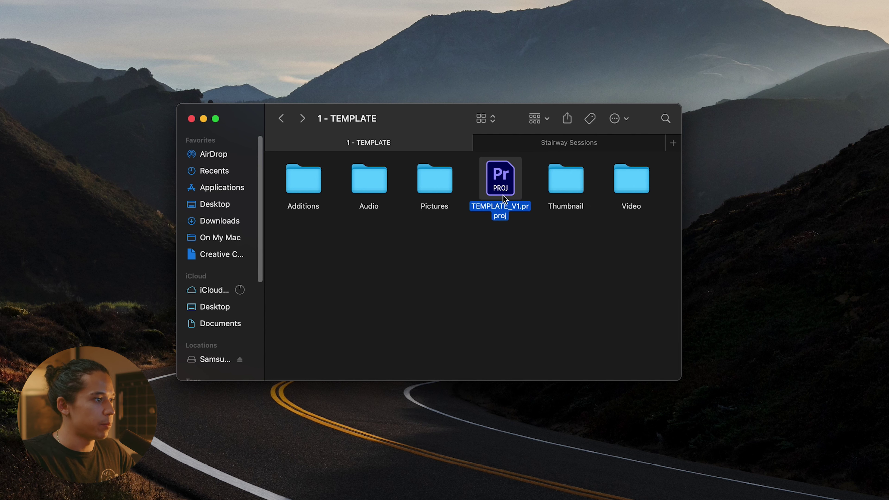
{"action": "left_click", "coordinate": [503, 237]}
{"action": "left_click", "coordinate": [504, 211]}
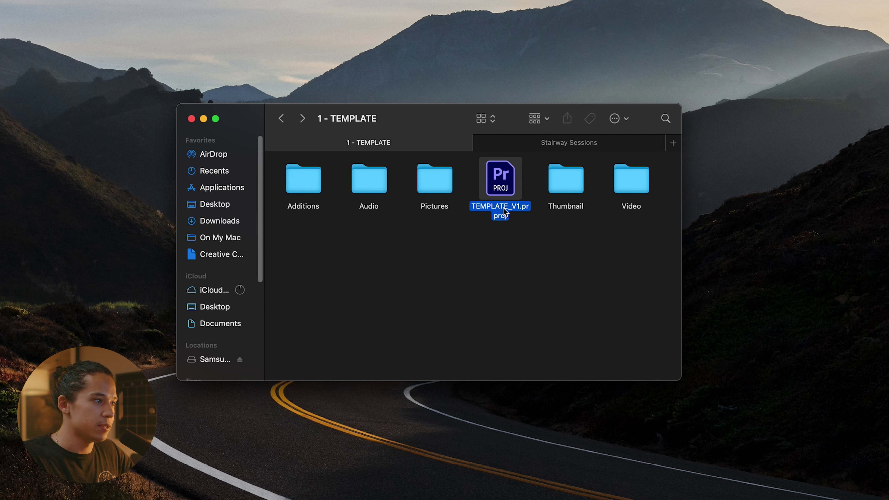
{"action": "left_click", "coordinate": [507, 222]}
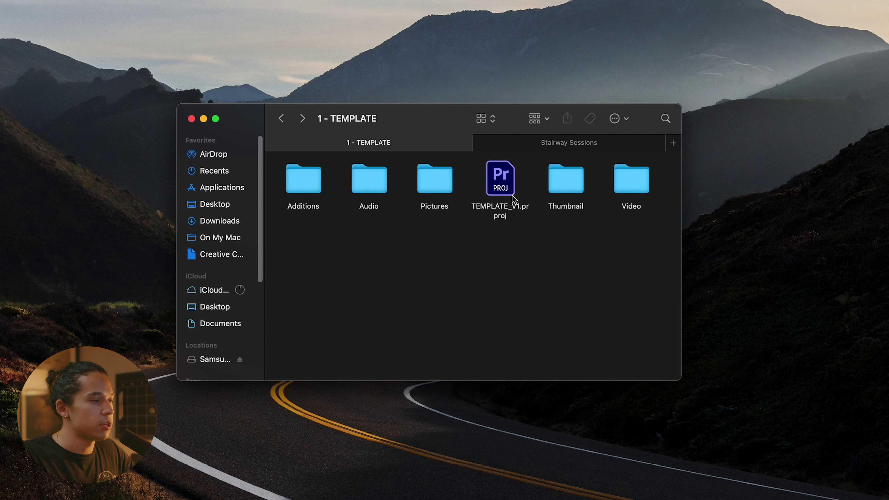
{"action": "left_click", "coordinate": [508, 201]}
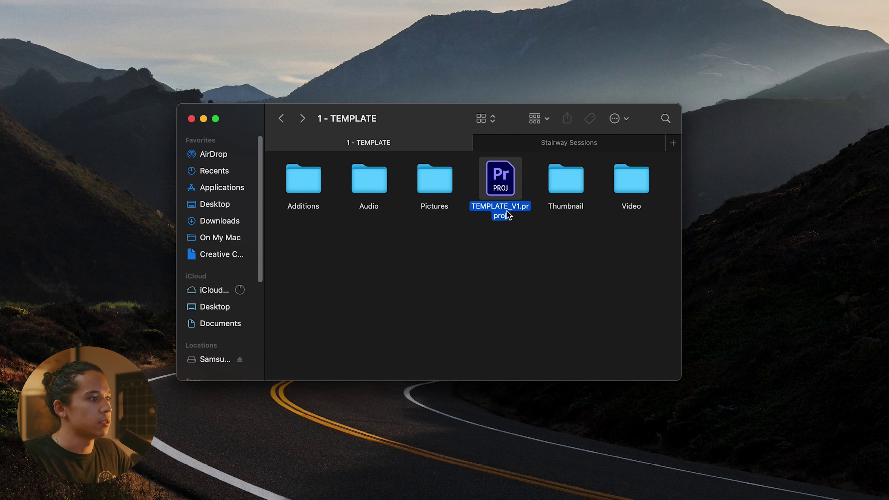
{"action": "left_click", "coordinate": [503, 228]}
{"action": "double_click", "coordinate": [580, 175]}
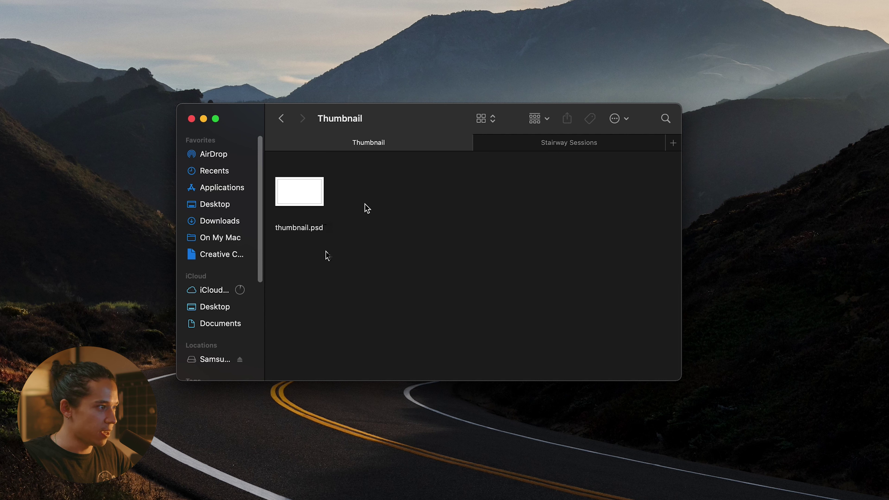
{"action": "left_click", "coordinate": [304, 229]}
{"action": "left_click", "coordinate": [346, 251]}
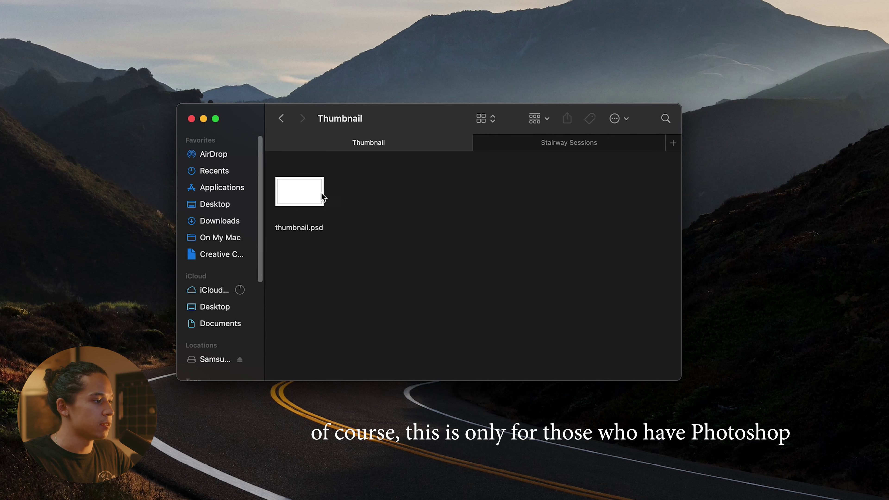
{"action": "left_click", "coordinate": [322, 197]}
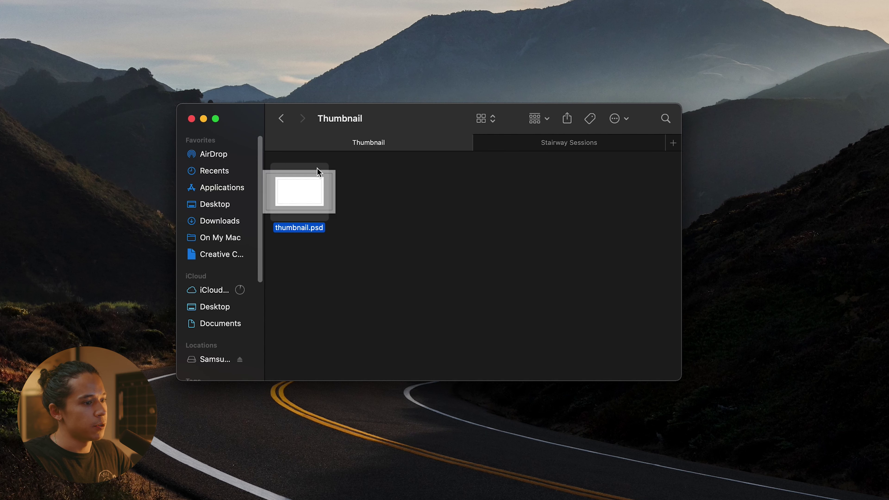
{"action": "left_click", "coordinate": [394, 229]}
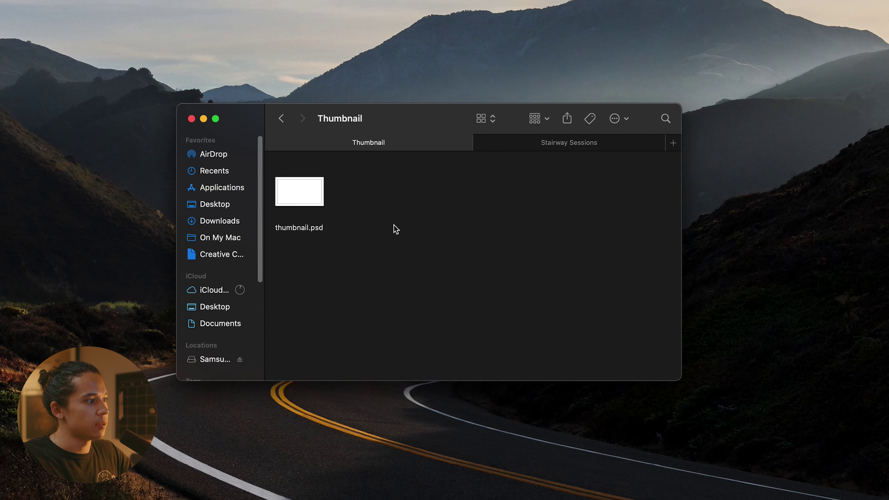
Open thumbnail.psd in Photoshop and look over its text layer.
{"action": "double_click", "coordinate": [319, 202]}
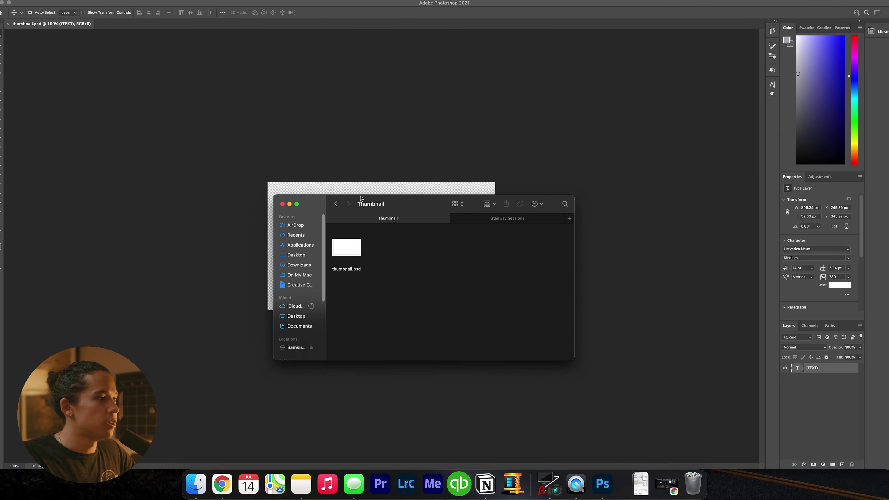
{"action": "left_click", "coordinate": [205, 190]}
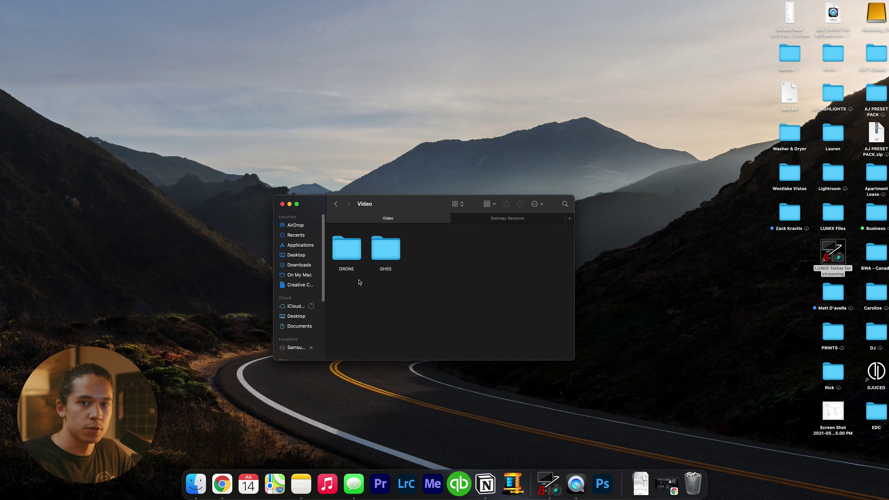
Create a new GoPro folder inside the Video folder.
{"action": "left_click", "coordinate": [353, 268]}
{"action": "key", "text": "Return"}
{"action": "left_click", "coordinate": [388, 286]}
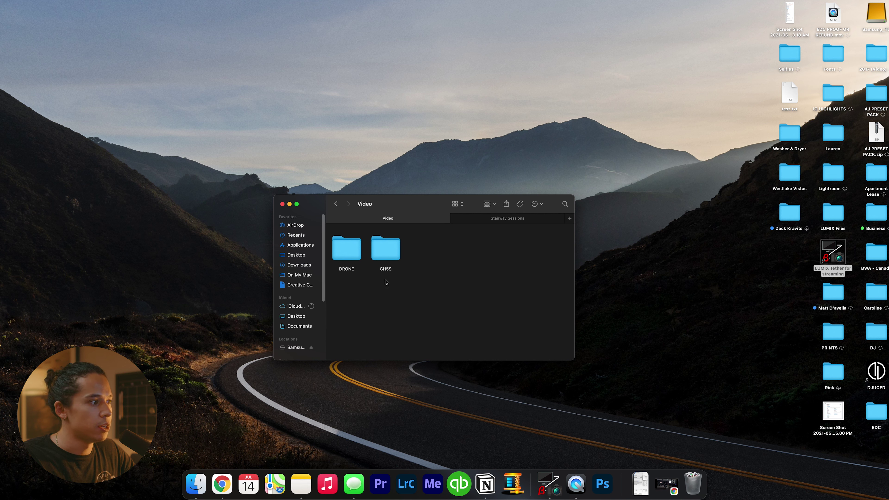
{"action": "right_click", "coordinate": [429, 255]}
{"action": "left_click", "coordinate": [444, 259]}
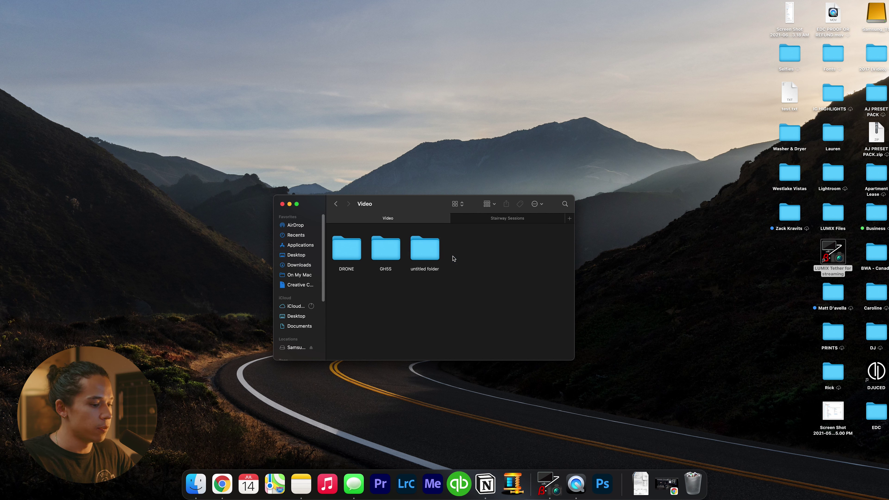
{"action": "type", "text": "GoPro"}
{"action": "left_click", "coordinate": [456, 297]}
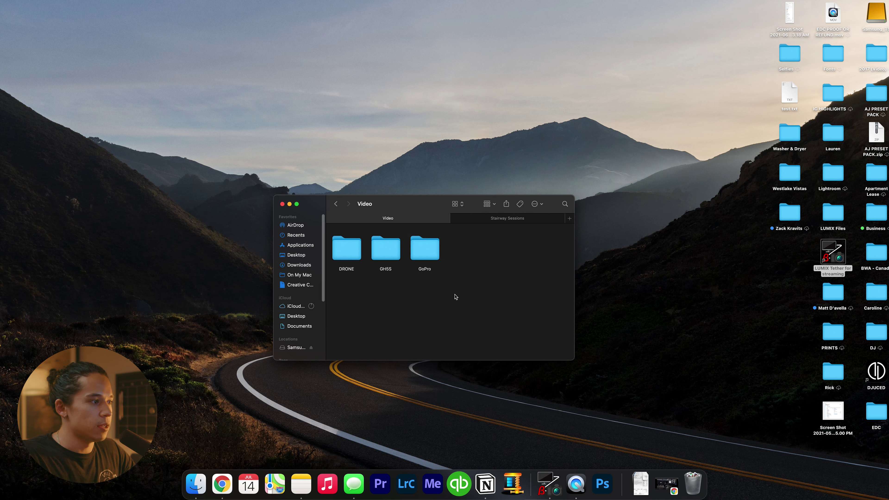
{"action": "double_click", "coordinate": [429, 256]}
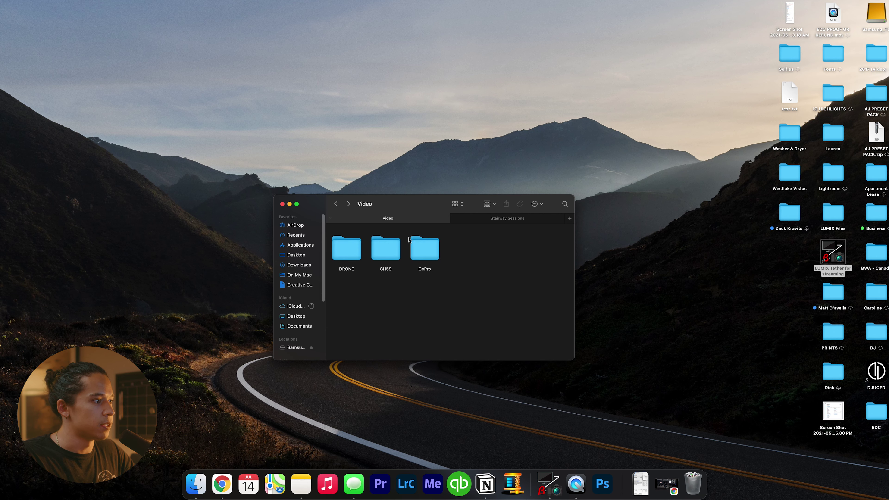
Copy MVI_2098.MP4 from the G7X folder and go back up to Video.
{"action": "left_click", "coordinate": [385, 248]}
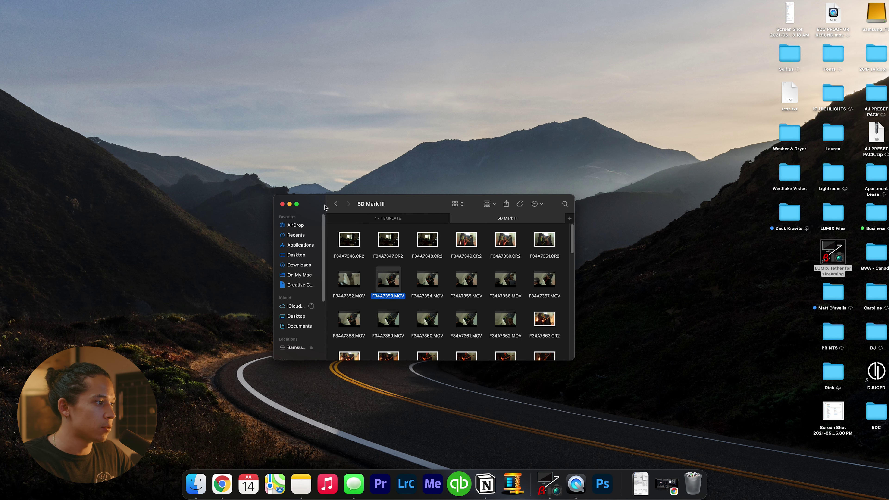
{"action": "left_click", "coordinate": [336, 204]}
{"action": "double_click", "coordinate": [388, 241]}
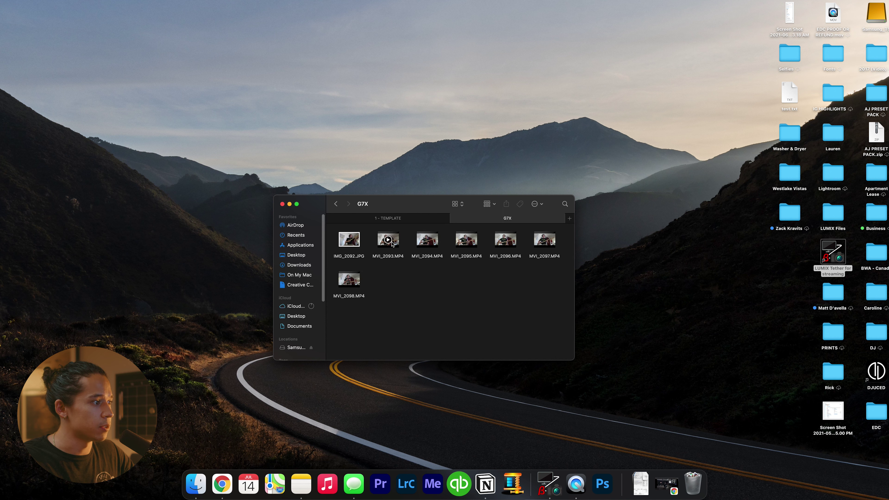
{"action": "left_click", "coordinate": [349, 279]}
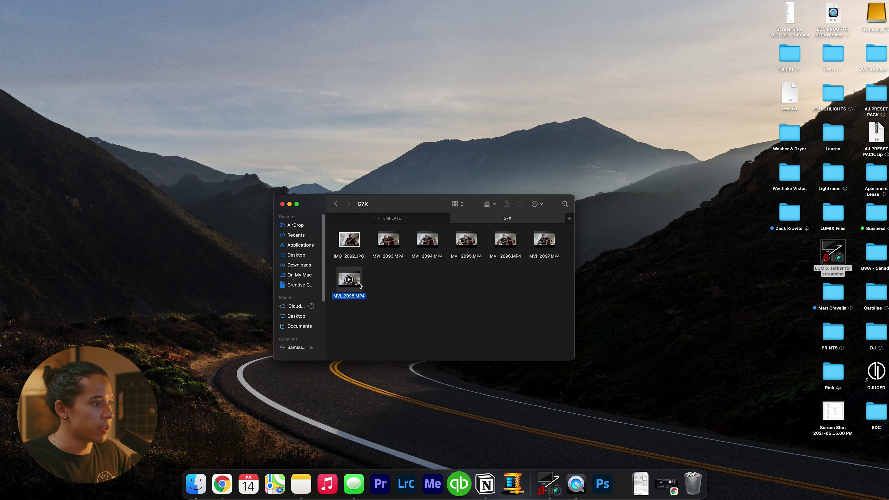
{"action": "left_click", "coordinate": [387, 293]}
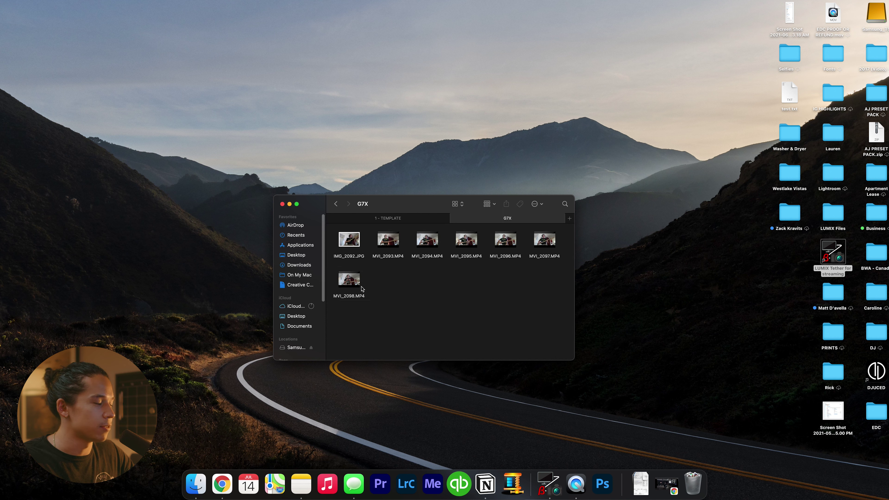
{"action": "left_click", "coordinate": [355, 289]}
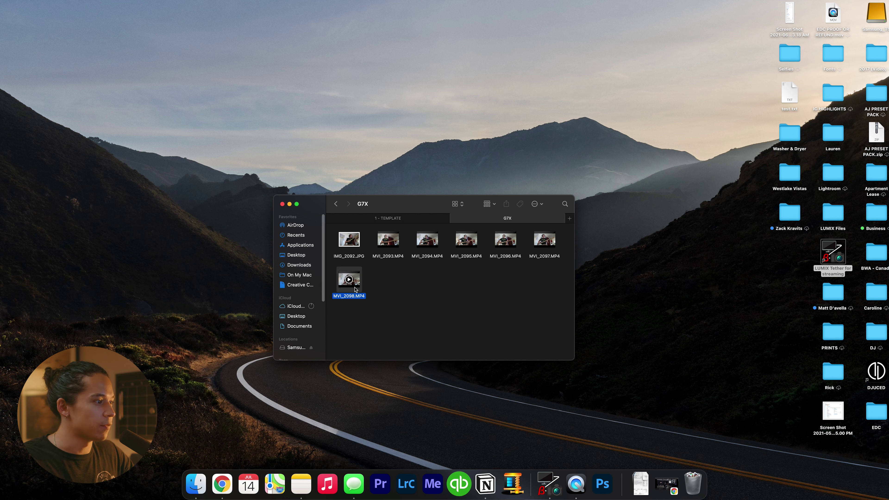
{"action": "left_click", "coordinate": [5, 0]}
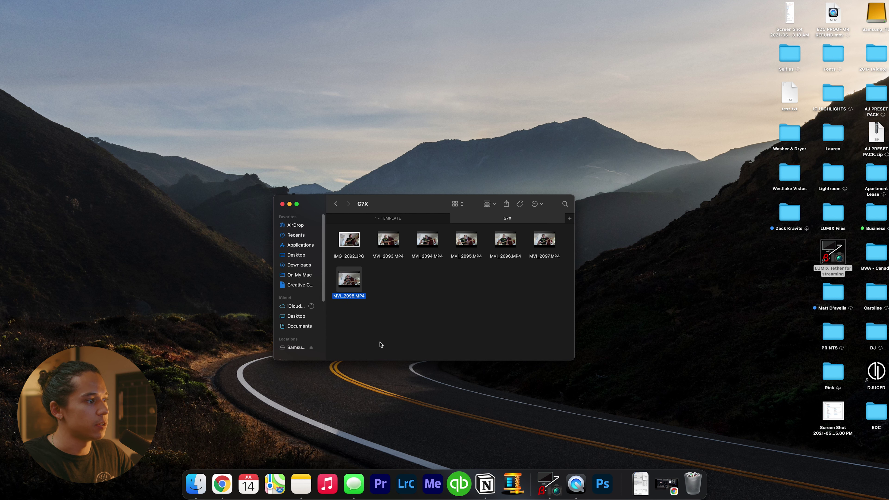
{"action": "key", "text": "super+Up"}
{"action": "right_click", "coordinate": [448, 305]}
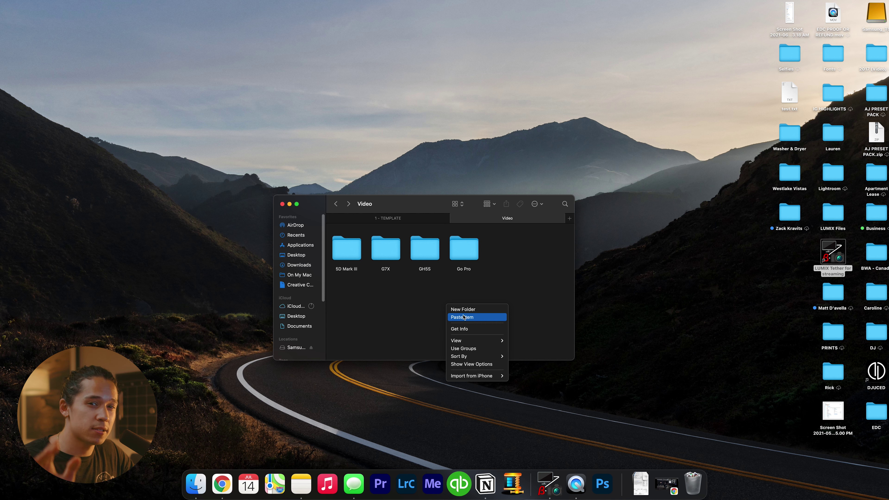
Use Option's Move Item Here to move MVI_2098.MP4 out of G7X into Video.
{"action": "key", "text": "alt"}
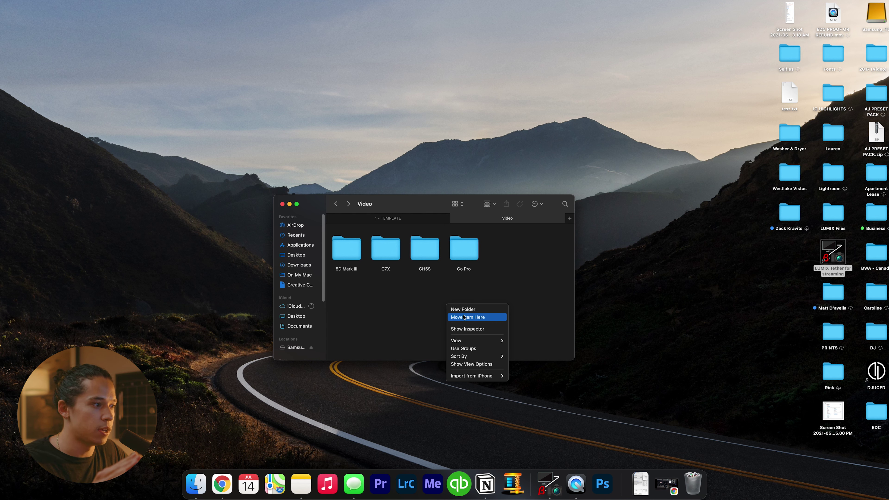
{"action": "key", "text": "alt"}
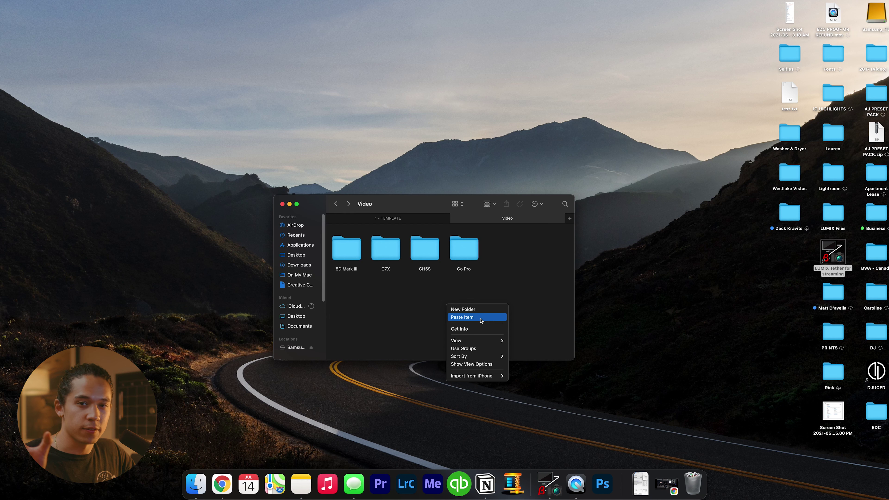
{"action": "key", "text": "alt"}
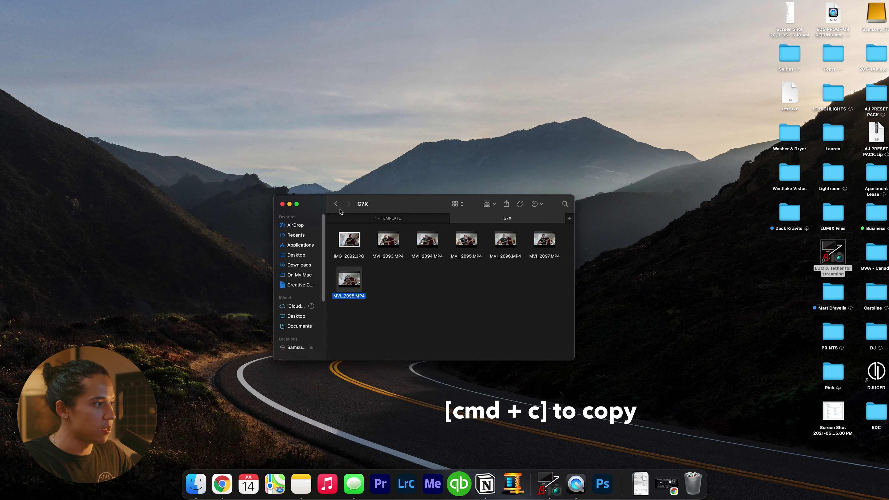
{"action": "left_click", "coordinate": [335, 203]}
{"action": "right_click", "coordinate": [449, 308]}
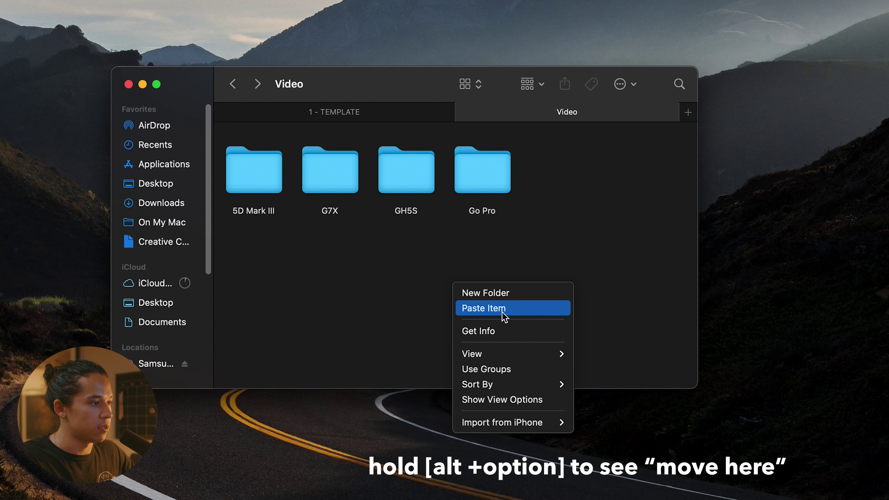
{"action": "key", "text": "alt"}
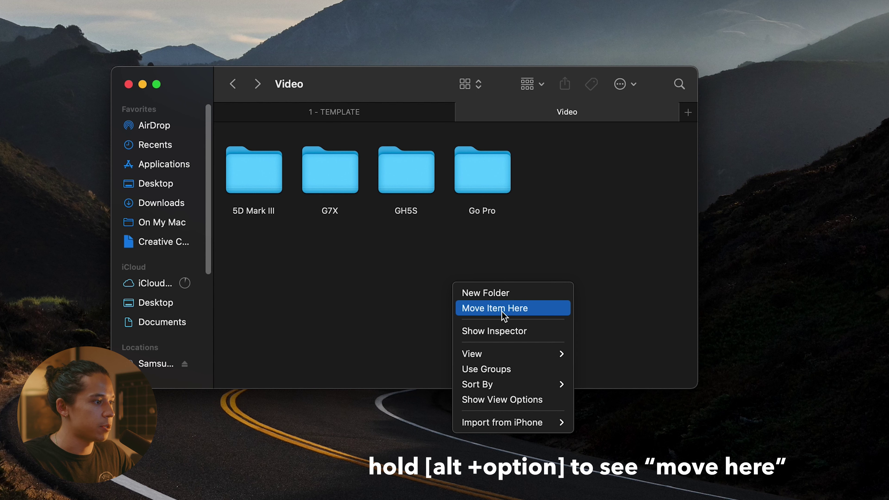
{"action": "left_click", "coordinate": [503, 309]}
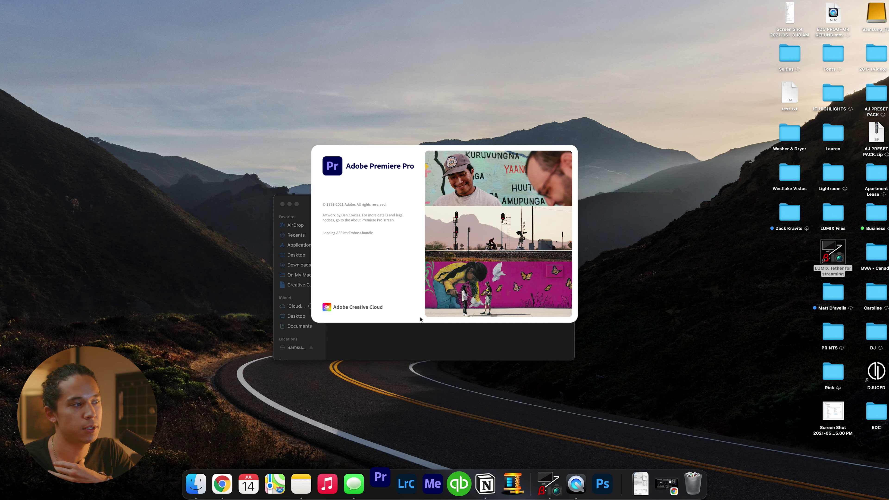
Replace TEMPLATE with Trees in the project file name, making it Trees_V1.prproj.
{"action": "left_click", "coordinate": [419, 340]}
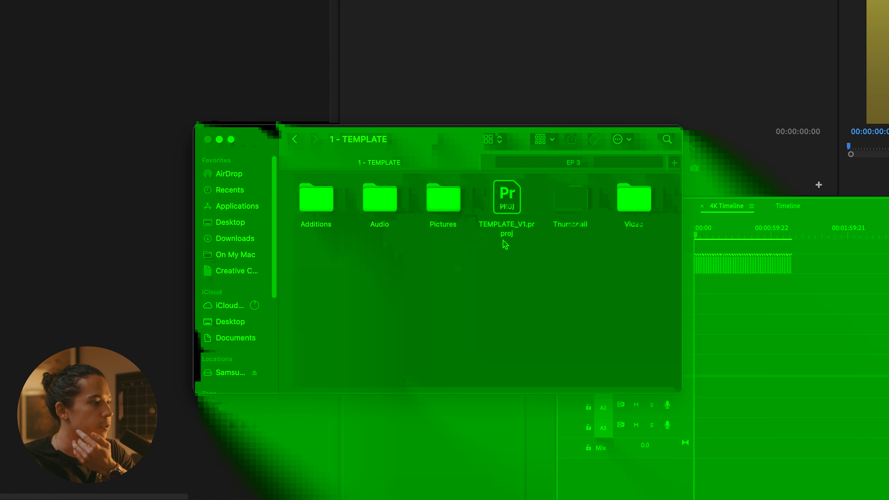
{"action": "left_click", "coordinate": [466, 261]}
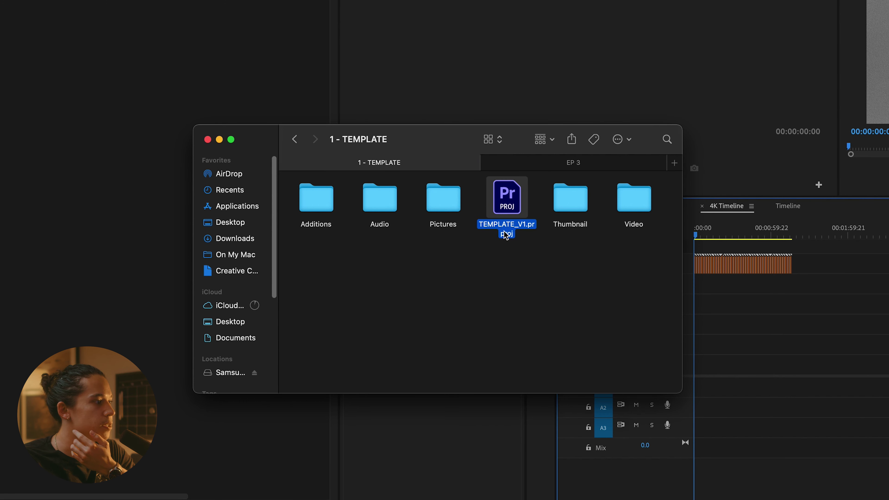
{"action": "left_click", "coordinate": [487, 267]}
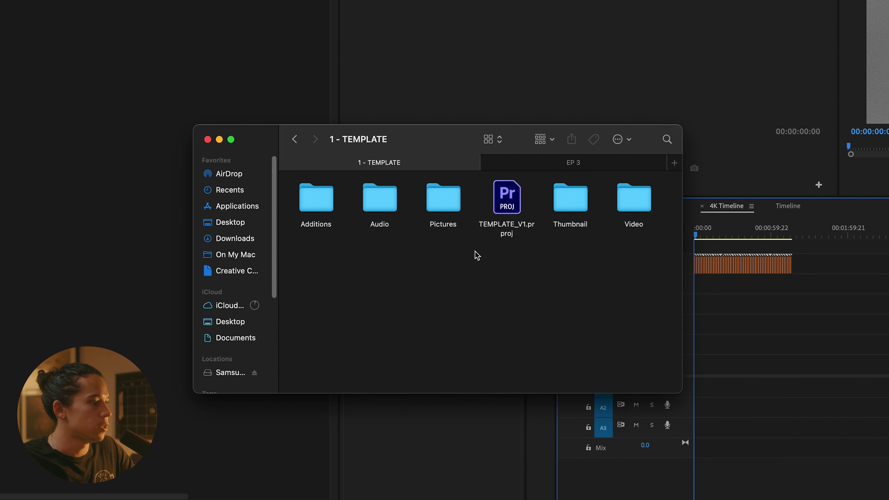
{"action": "left_click", "coordinate": [507, 231]}
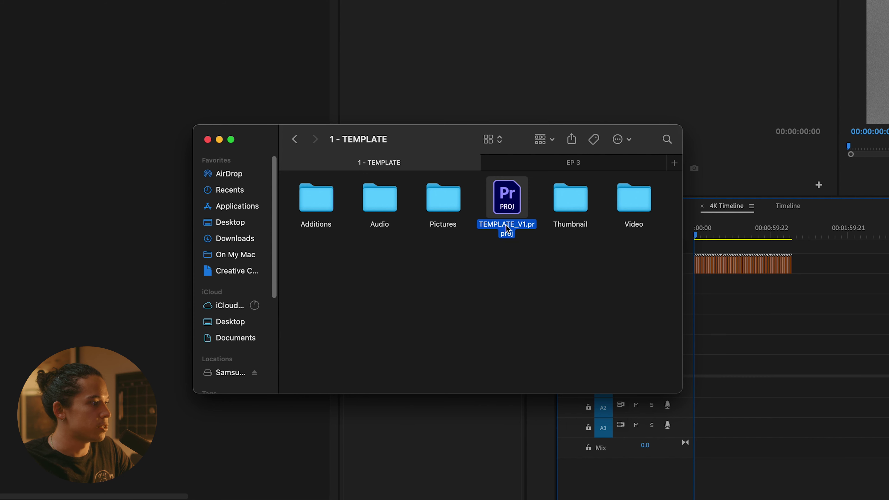
{"action": "left_click", "coordinate": [517, 232]}
{"action": "left_click_drag", "start_coordinate": [513, 226], "coordinate": [461, 226]}
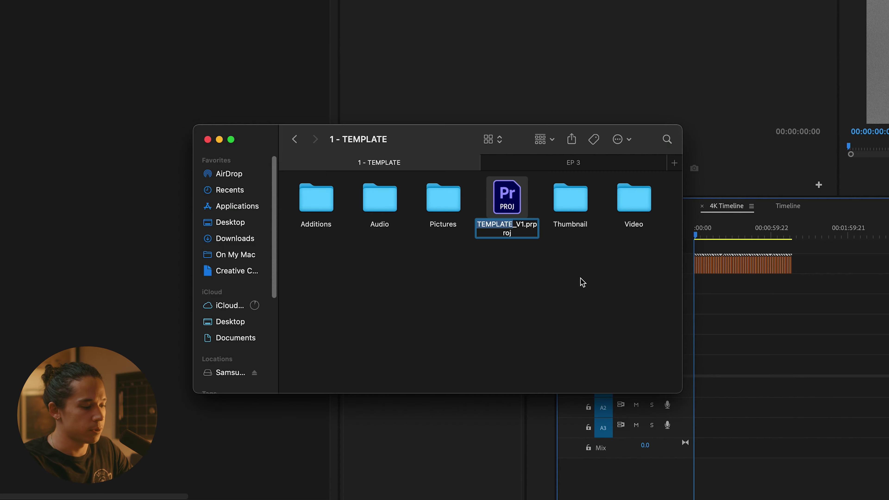
{"action": "type", "text": "Trees"}
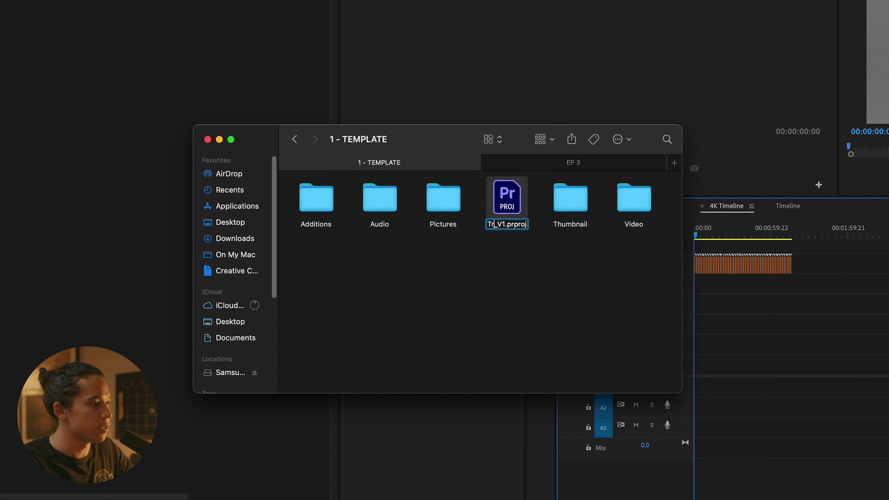
{"action": "key", "text": "Return"}
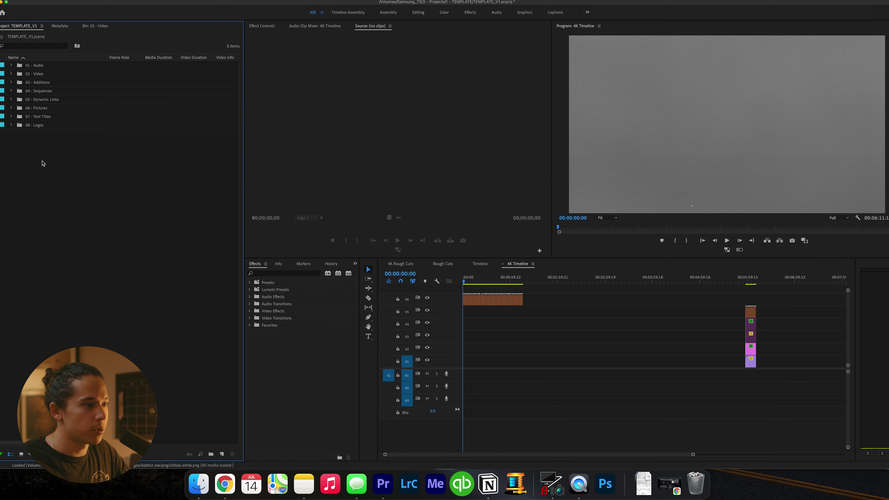
Clear the timeline gap selection and select bins 03 through 07 in the Project panel.
{"action": "left_click", "coordinate": [548, 336]}
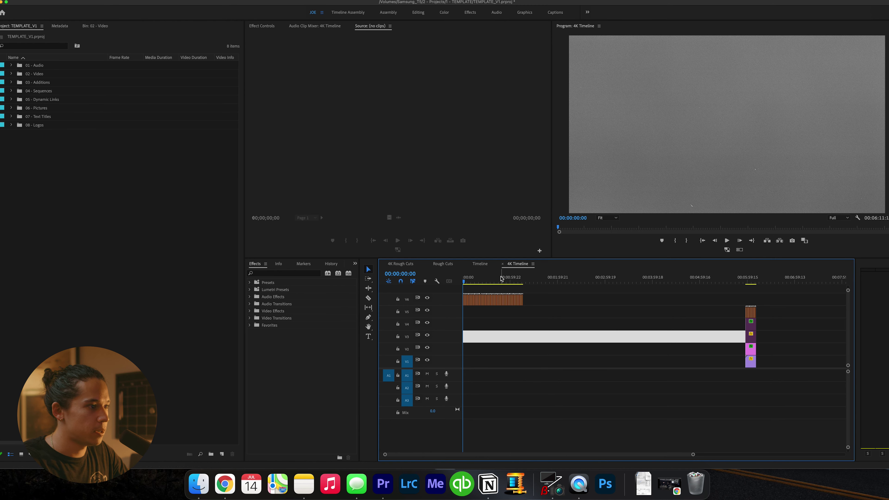
{"action": "left_click", "coordinate": [16, 179]}
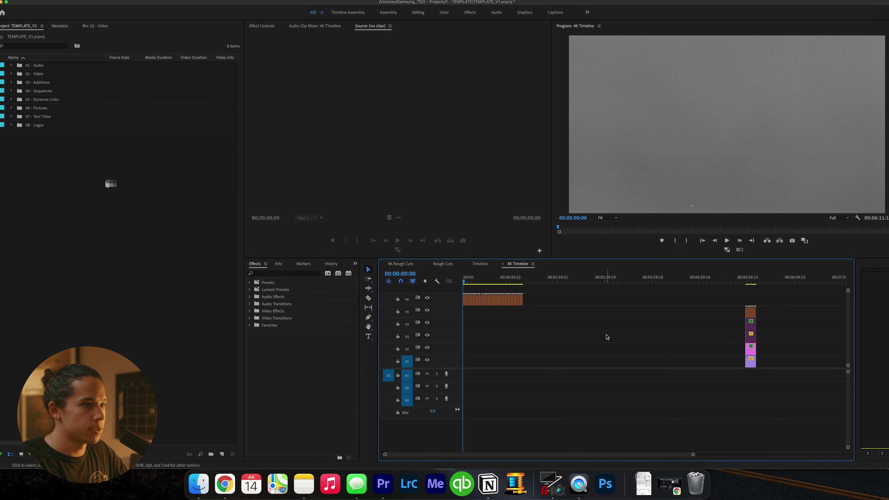
{"action": "left_click", "coordinate": [35, 80]}
{"action": "left_click_drag", "start_coordinate": [44, 131], "coordinate": [42, 82]}
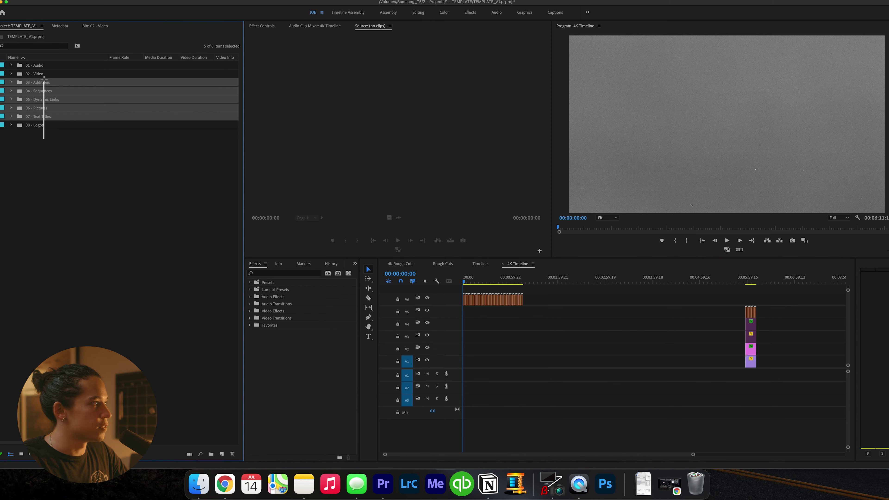
Check the TEMPLATE folder in Finder, then expand 01 - Audio to show DEITY, Music and SFX.
{"action": "left_click", "coordinate": [198, 483]}
{"action": "left_click", "coordinate": [394, 305]}
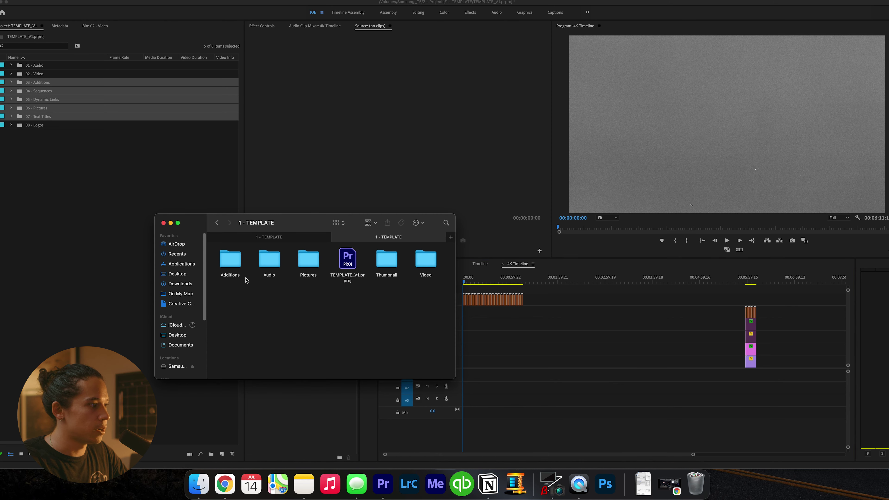
{"action": "left_click_drag", "start_coordinate": [231, 307], "coordinate": [438, 270]}
{"action": "left_click", "coordinate": [62, 211]}
{"action": "left_click", "coordinate": [11, 66]}
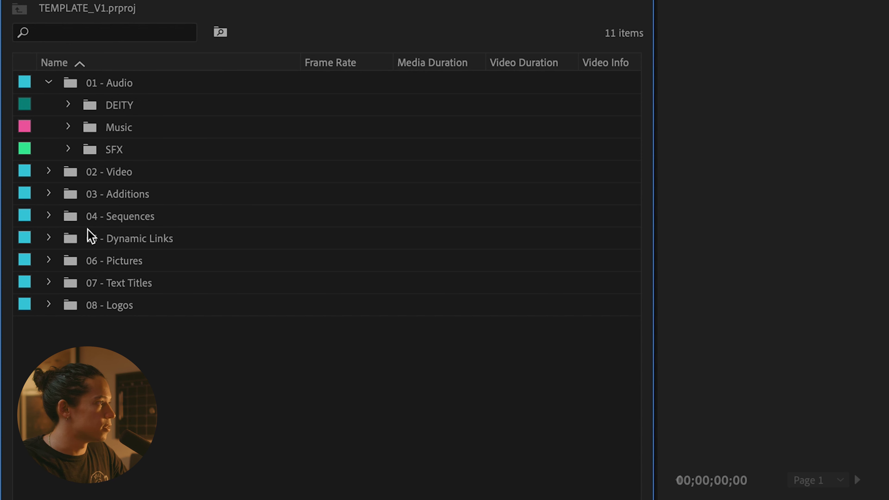
Expand the SFX bin and peek into its Ambience, Anticipation SFX - MP3 and Cartoons sub-bins.
{"action": "left_click", "coordinate": [68, 149]}
{"action": "left_click", "coordinate": [135, 139]}
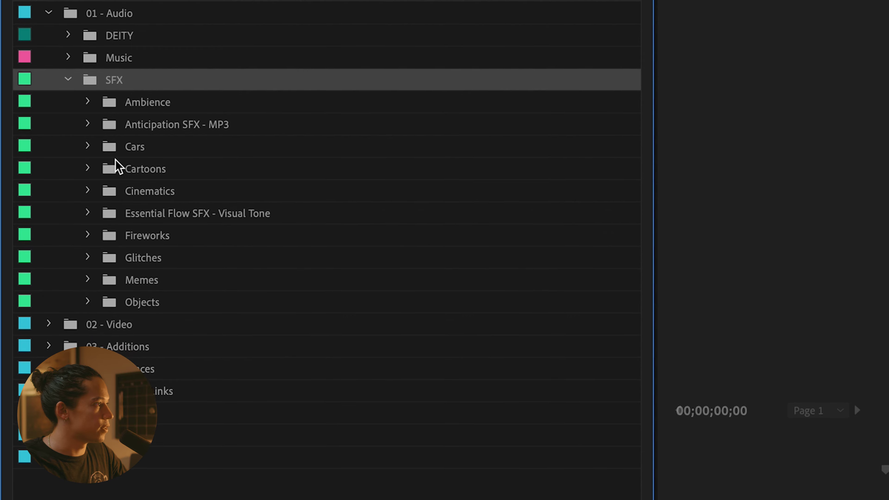
{"action": "left_click", "coordinate": [89, 104]}
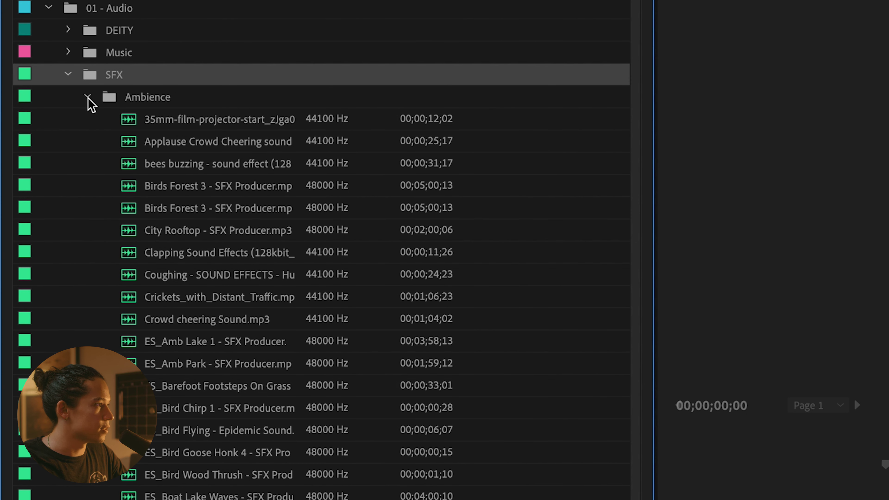
{"action": "left_click", "coordinate": [88, 105]}
{"action": "left_click", "coordinate": [88, 119]}
{"action": "left_click", "coordinate": [87, 123]}
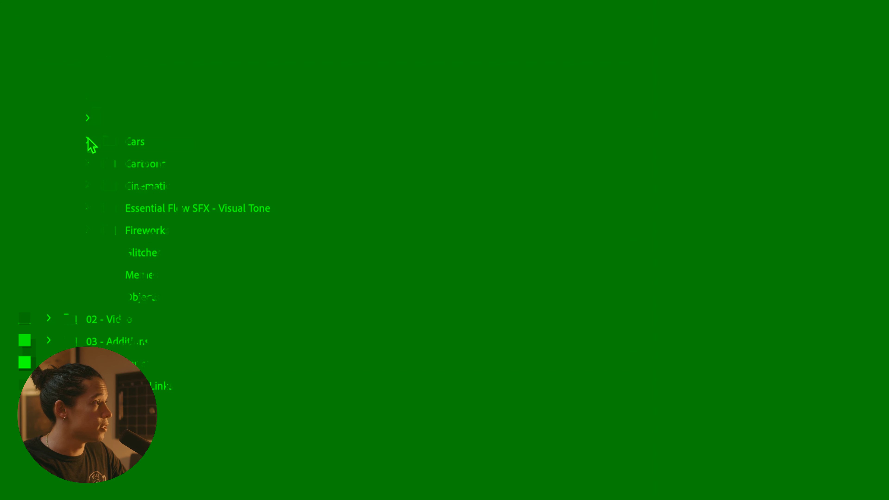
{"action": "left_click", "coordinate": [88, 163]}
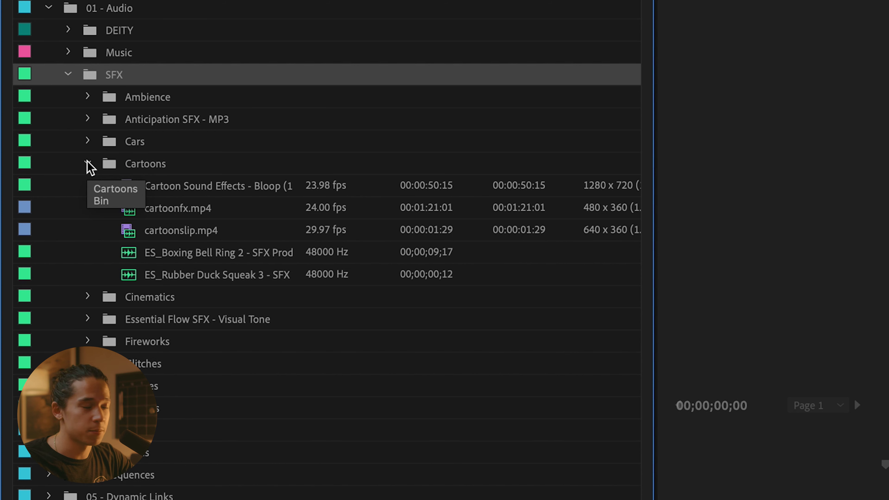
{"action": "left_click", "coordinate": [88, 165]}
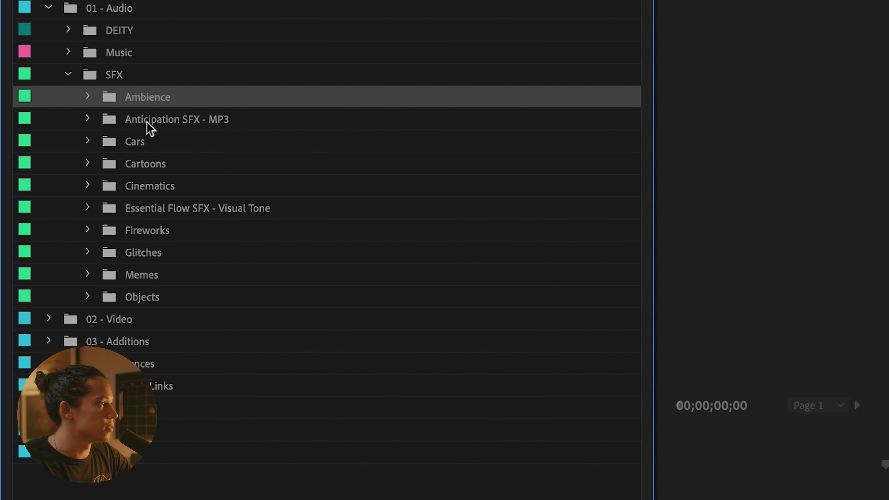
Collapse Anticipation SFX - MP3 and SFX, then select the 02 - Video bin.
{"action": "left_click", "coordinate": [142, 122]}
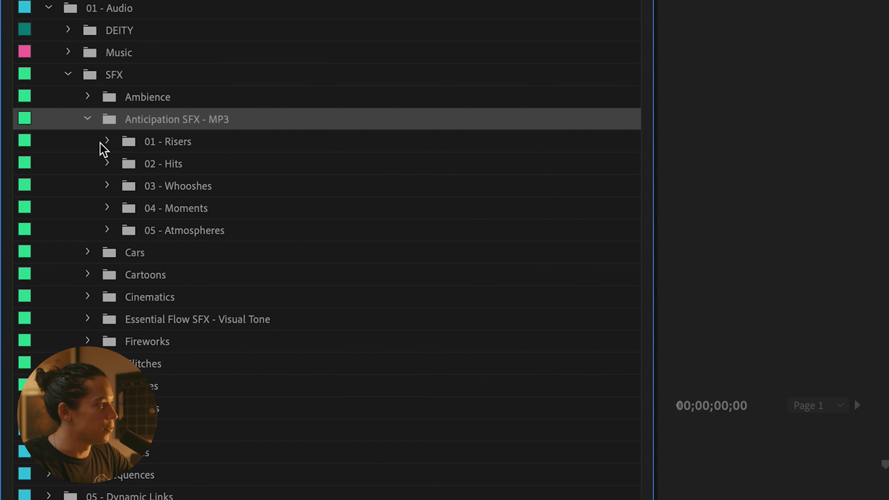
{"action": "left_click", "coordinate": [88, 119]}
{"action": "left_click", "coordinate": [68, 74]}
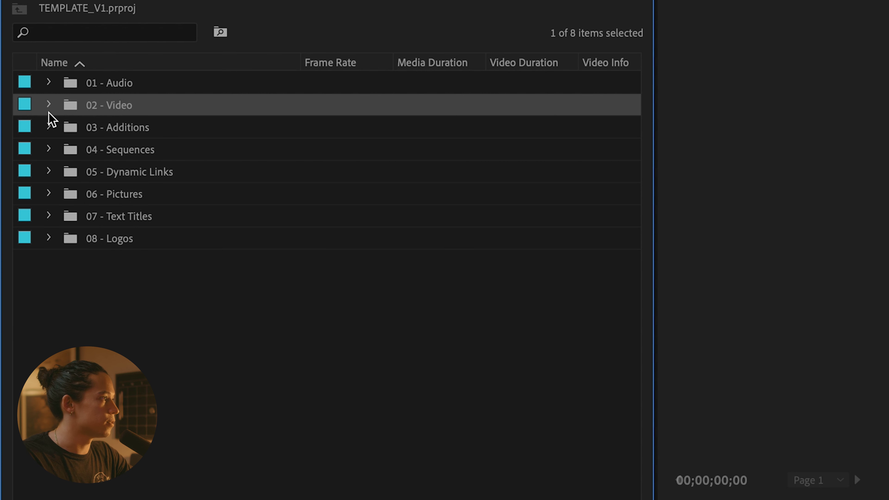
{"action": "left_click", "coordinate": [49, 105]}
Navigate Finder from 3 - Clients to the client's Stairway Sessions EP 3 Video folder.
{"action": "left_click", "coordinate": [466, 292]}
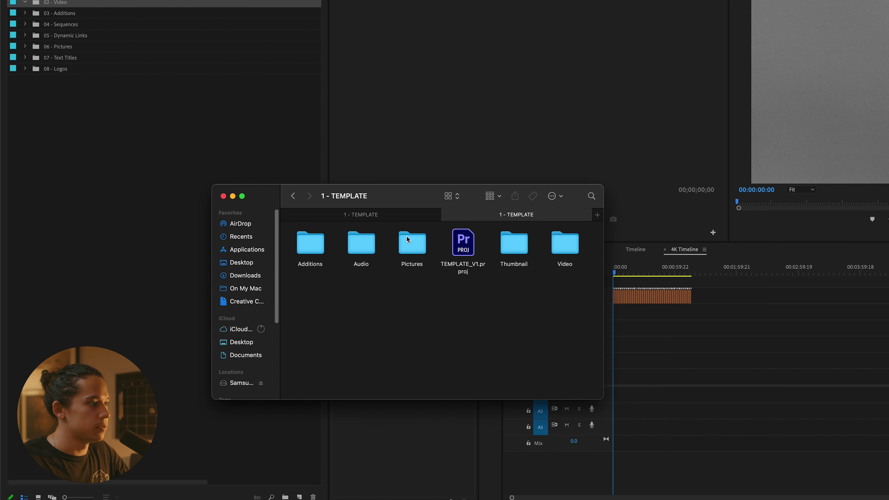
{"action": "key", "text": "super+Up"}
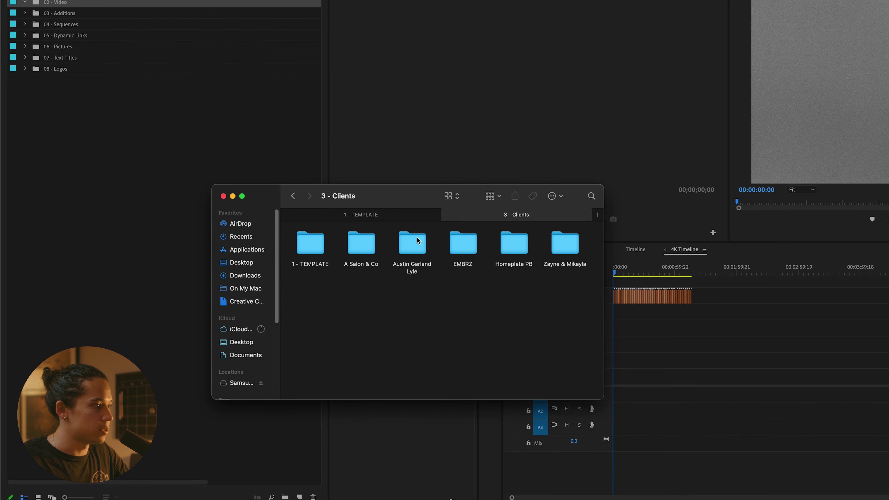
{"action": "double_click", "coordinate": [410, 268]}
{"action": "double_click", "coordinate": [309, 240]}
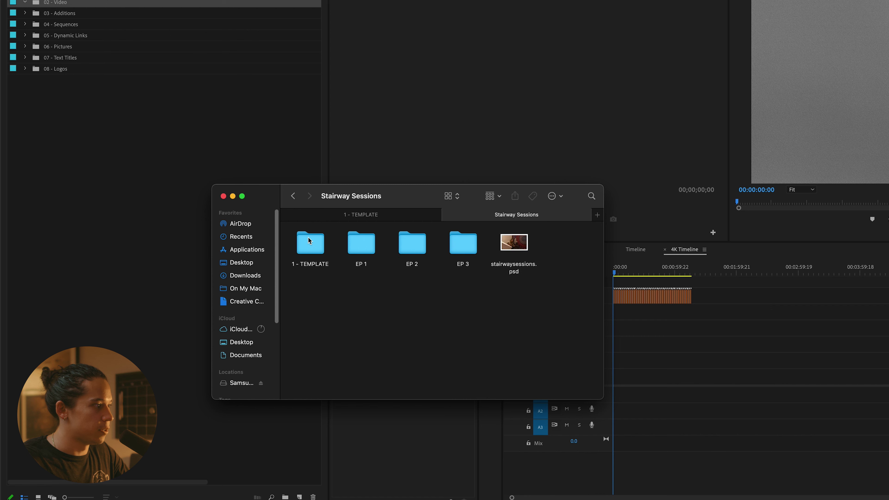
{"action": "double_click", "coordinate": [462, 245]}
{"action": "double_click", "coordinate": [566, 250]}
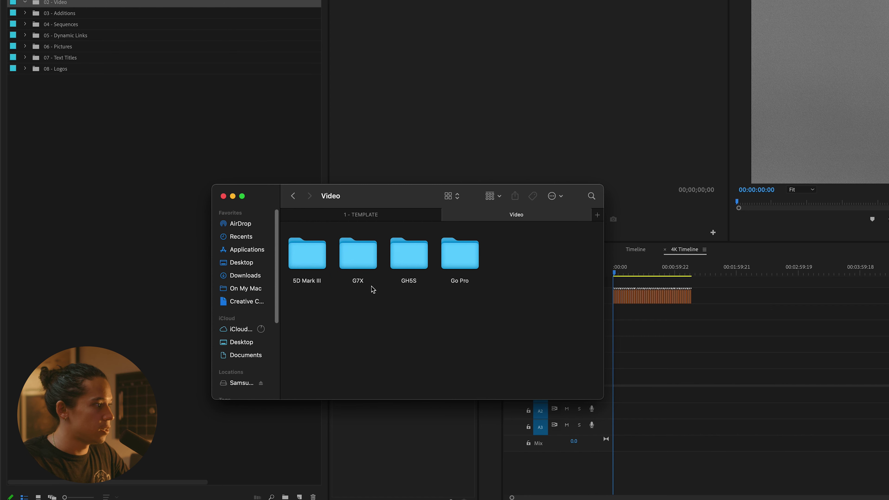
Drag the Go Pro and G7X folders into Premiere's 02 - Video bin.
{"action": "left_click", "coordinate": [459, 256]}
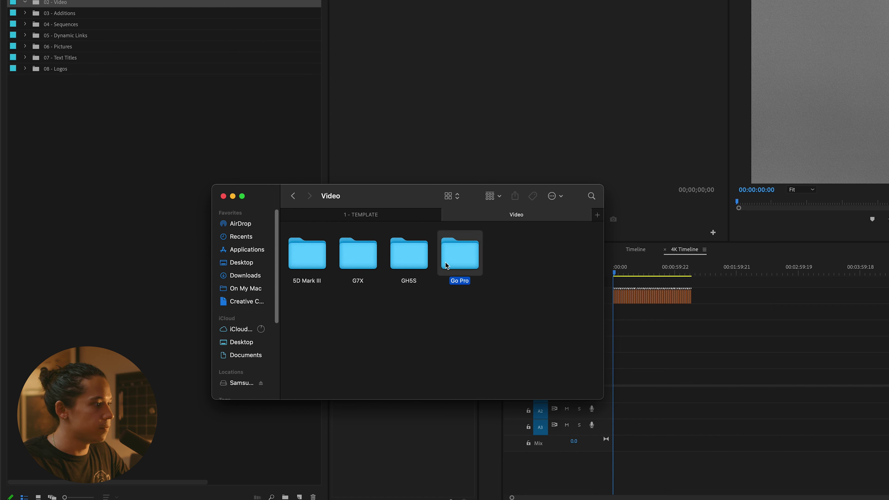
{"action": "left_click", "coordinate": [356, 260], "text": "super"}
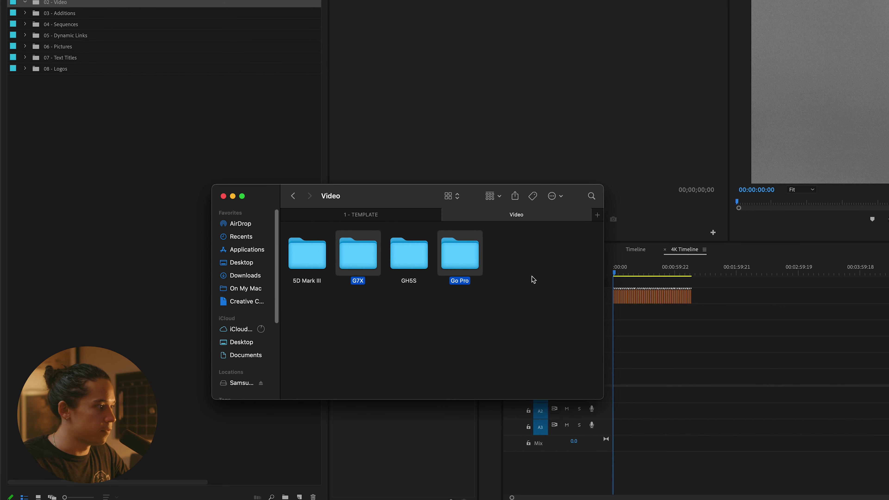
{"action": "left_click_drag", "start_coordinate": [364, 268], "coordinate": [86, 7]}
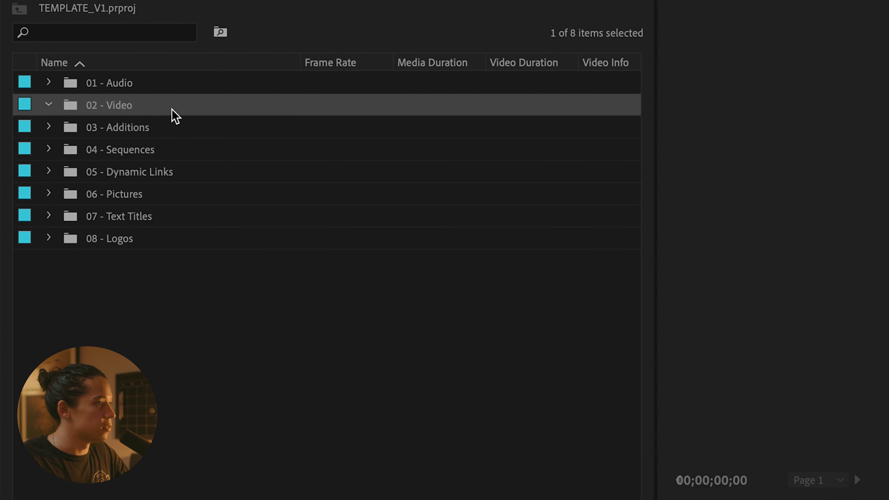
{"action": "left_click_drag", "start_coordinate": [175, 116], "coordinate": [175, 111]}
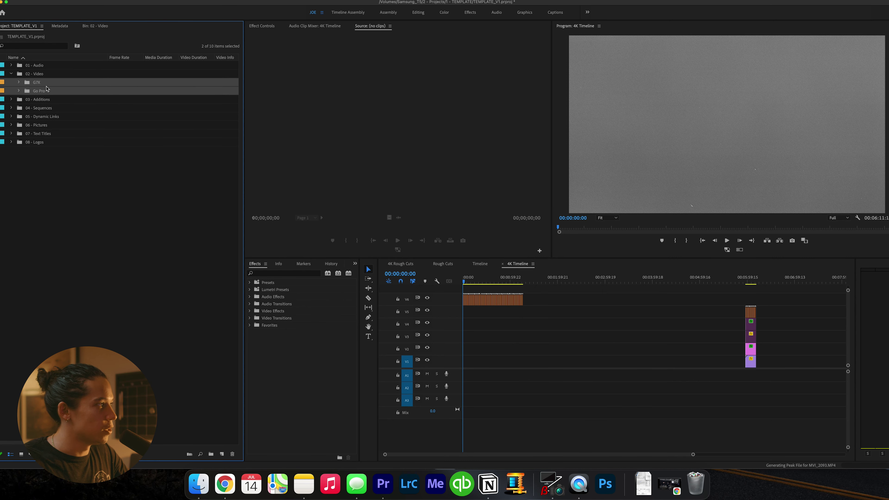
Inspect the G7X and Go Pro camera clips, then collapse the 02 - Video bin.
{"action": "left_click", "coordinate": [19, 82]}
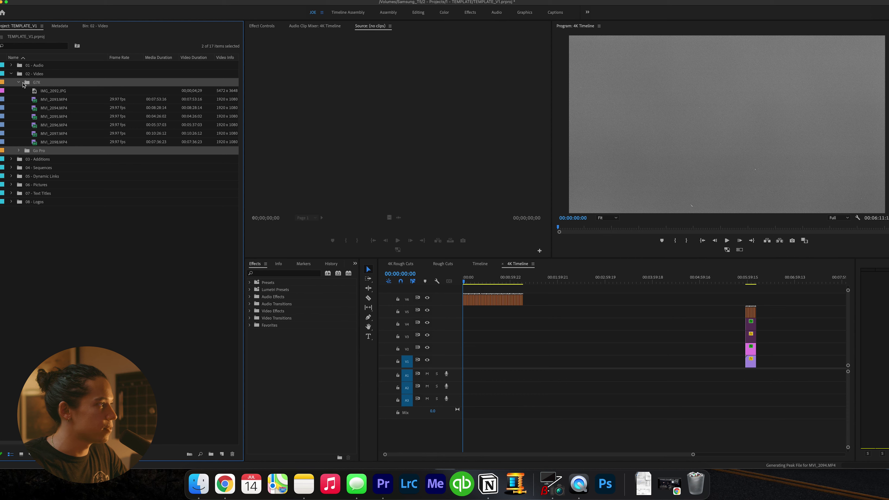
{"action": "left_click", "coordinate": [19, 82]}
{"action": "left_click", "coordinate": [19, 91]}
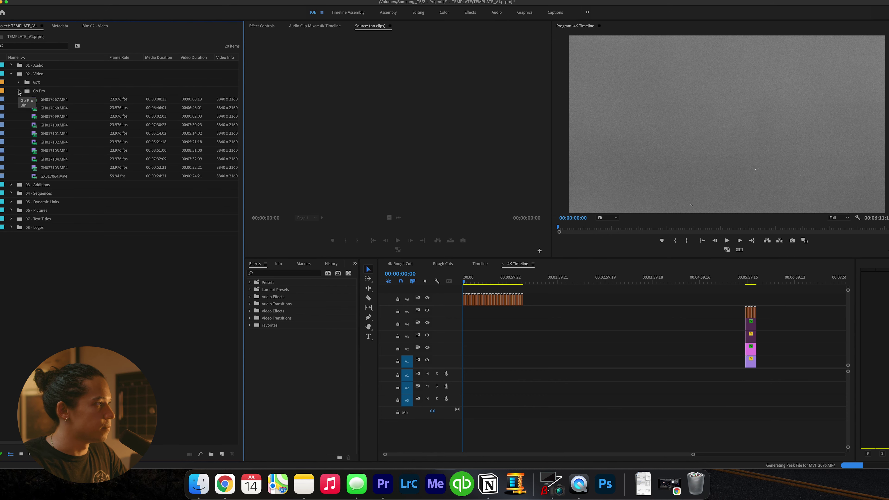
{"action": "left_click", "coordinate": [19, 91]}
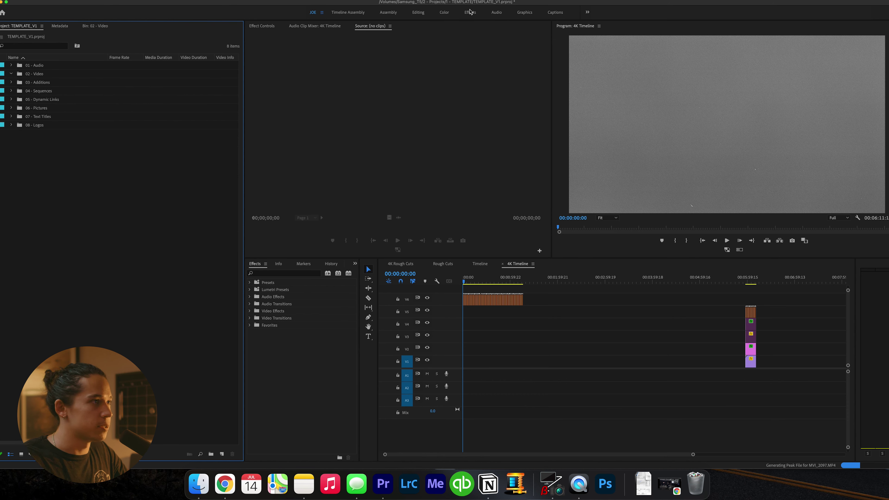
Expand 03 - Additions and select all five preset adjustment layers.
{"action": "left_click", "coordinate": [11, 82]}
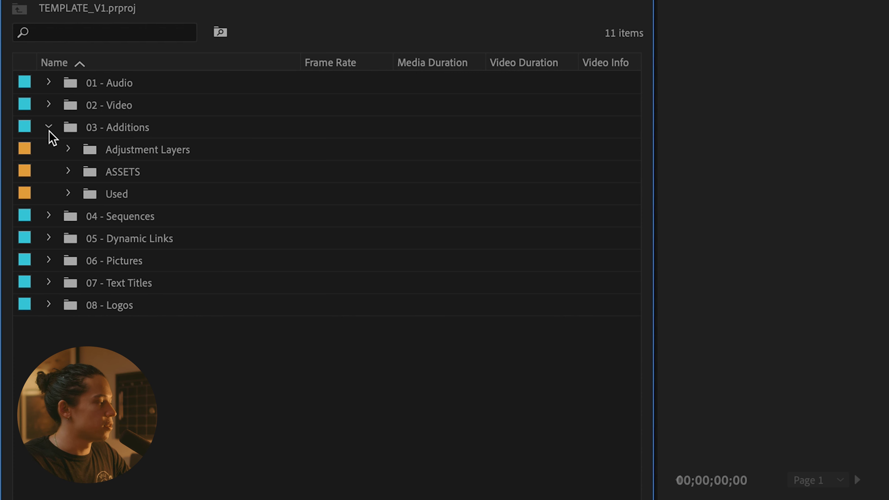
{"action": "key", "text": "super+Tab"}
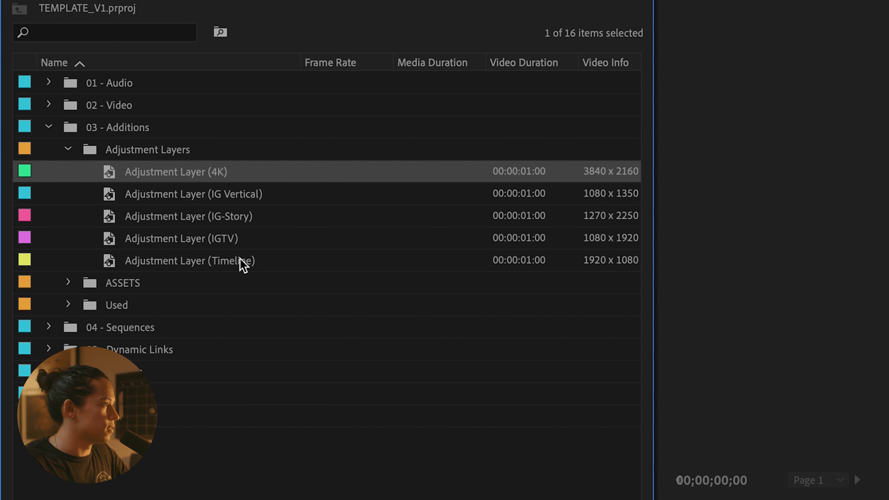
{"action": "left_click", "coordinate": [244, 266], "text": "shift"}
Select only the IGTV adjustment layer and check the New menu, then dismiss it.
{"action": "left_click", "coordinate": [232, 240]}
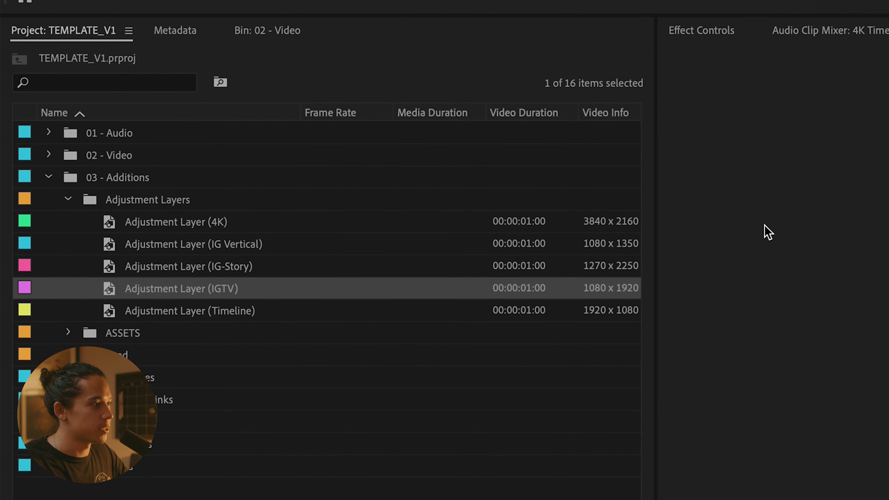
{"action": "left_click", "coordinate": [151, 0]}
{"action": "mouse_move", "coordinate": [181, 3]}
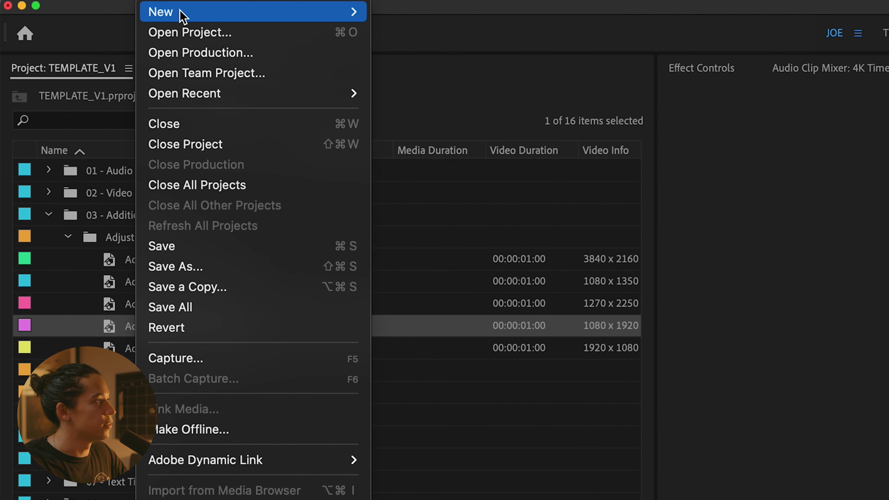
{"action": "key", "text": "Escape"}
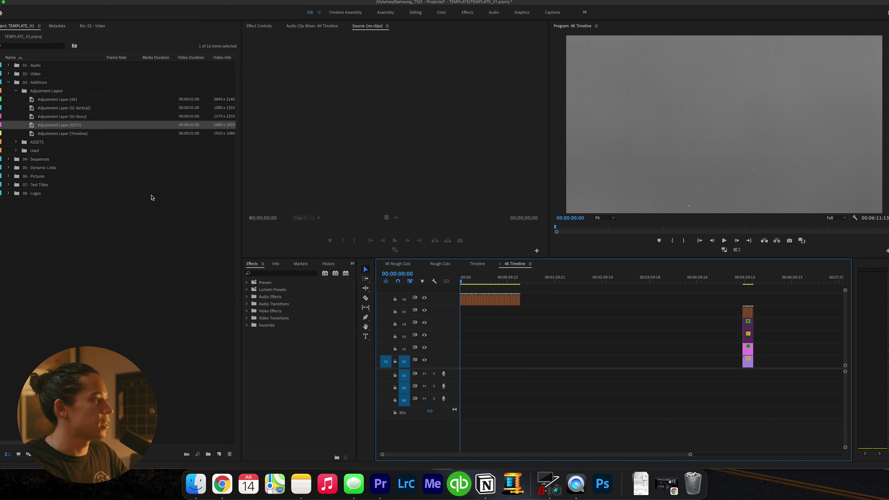
Place Adjustment Layer (4K) on track V4 of the 4K Timeline and select the V6 clips.
{"action": "left_click", "coordinate": [643, 120]}
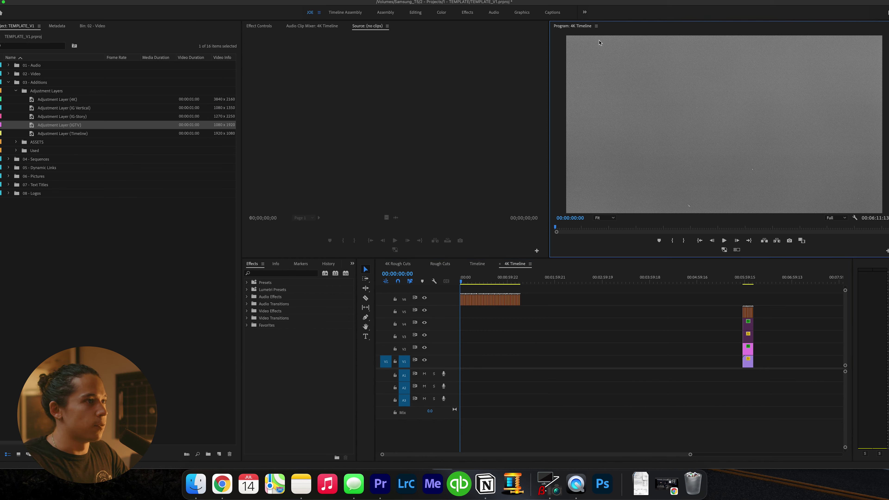
{"action": "left_click", "coordinate": [54, 100]}
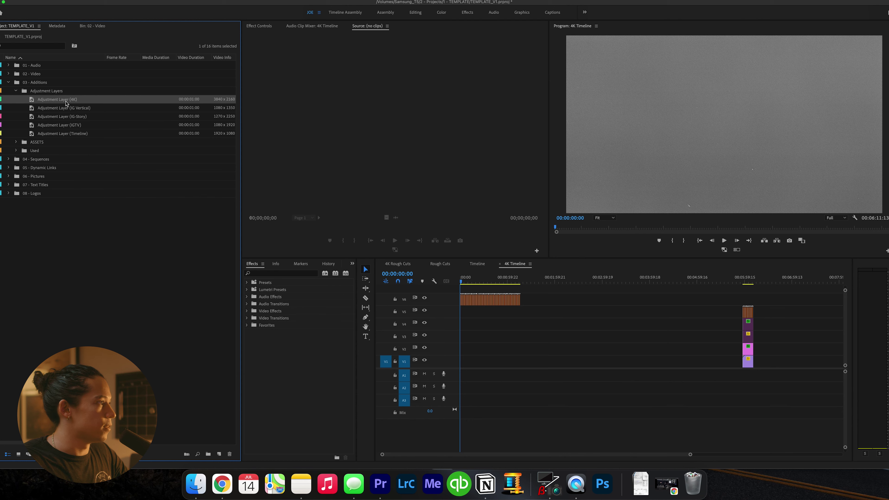
{"action": "left_click_drag", "start_coordinate": [450, 308], "coordinate": [666, 329]}
{"action": "key", "text": "minus"}
{"action": "key", "text": "minus"}
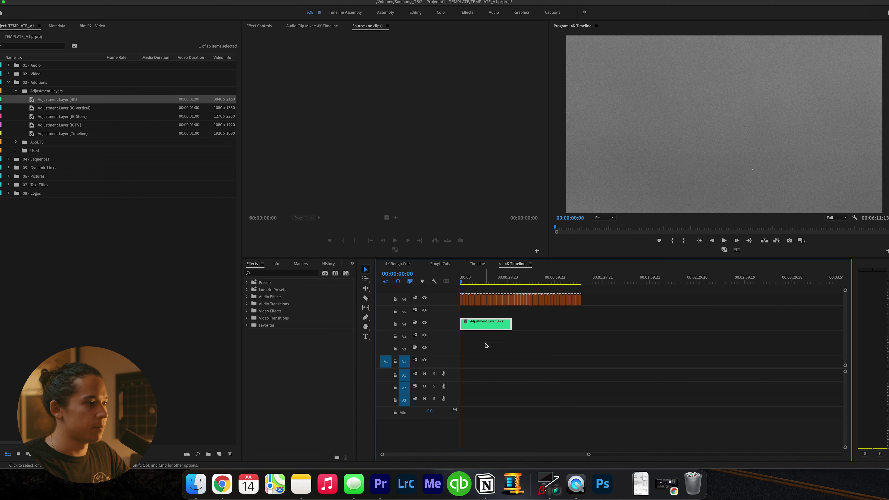
{"action": "left_click_drag", "start_coordinate": [584, 304], "coordinate": [595, 312]}
{"action": "left_click_drag", "start_coordinate": [547, 290], "coordinate": [410, 276]}
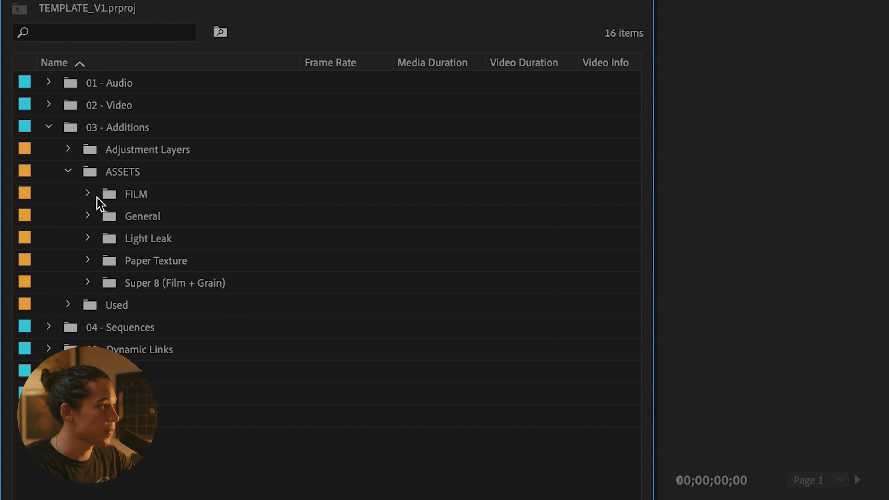
Expand FILM and preview the film-scratch and old film light-leak overlays in the Source monitor.
{"action": "left_click", "coordinate": [89, 194]}
{"action": "double_click", "coordinate": [74, 126]}
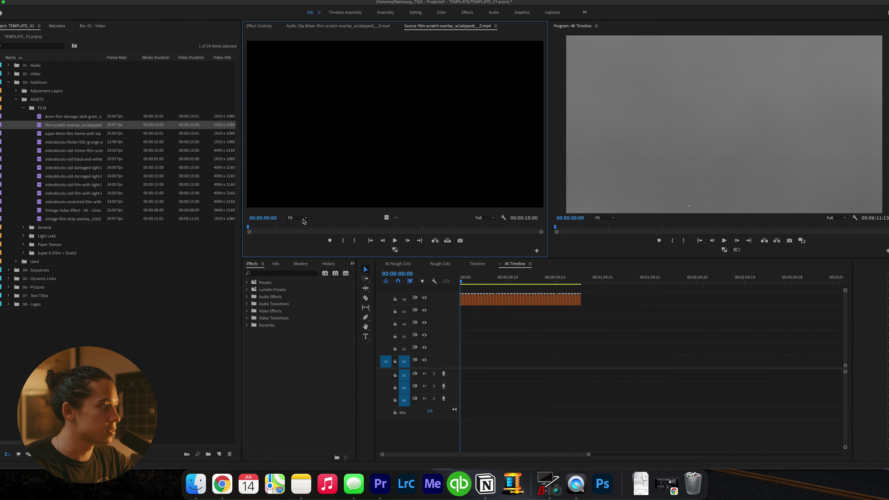
{"action": "left_click", "coordinate": [394, 241]}
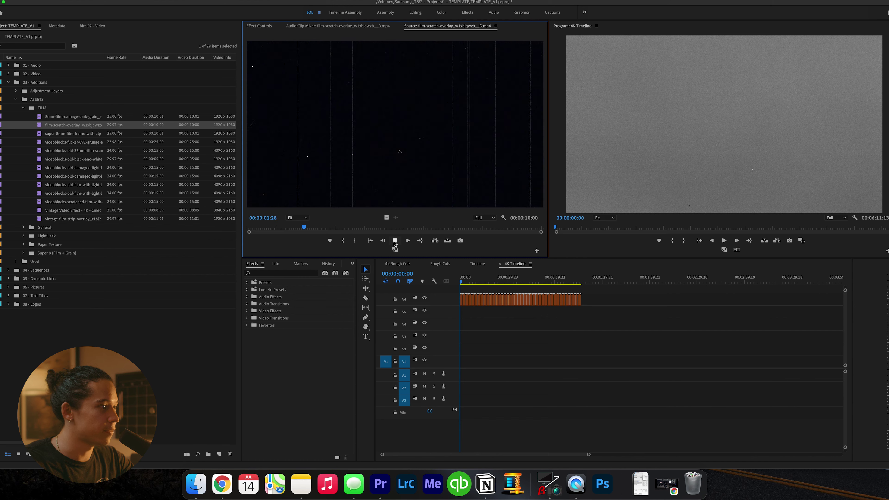
{"action": "left_click_drag", "start_coordinate": [74, 193], "coordinate": [351, 187]}
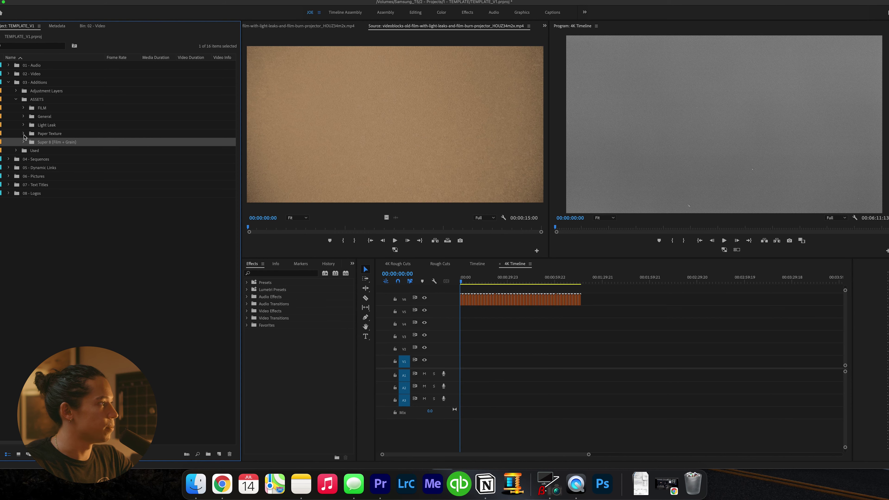
Preview the pulp paper texture, collapse ASSETS, and select the 4K Rough Cuts sequence.
{"action": "left_click", "coordinate": [23, 133]}
{"action": "left_click_drag", "start_coordinate": [70, 151], "coordinate": [290, 211]}
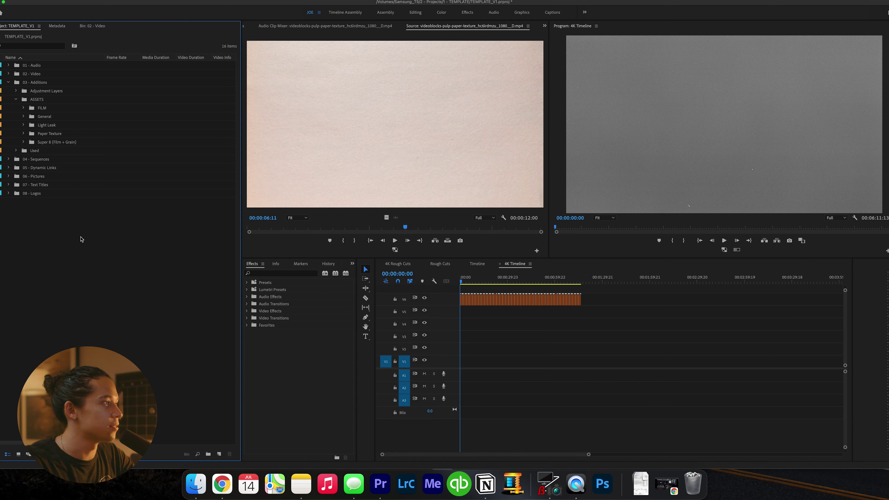
{"action": "left_click", "coordinate": [16, 100]}
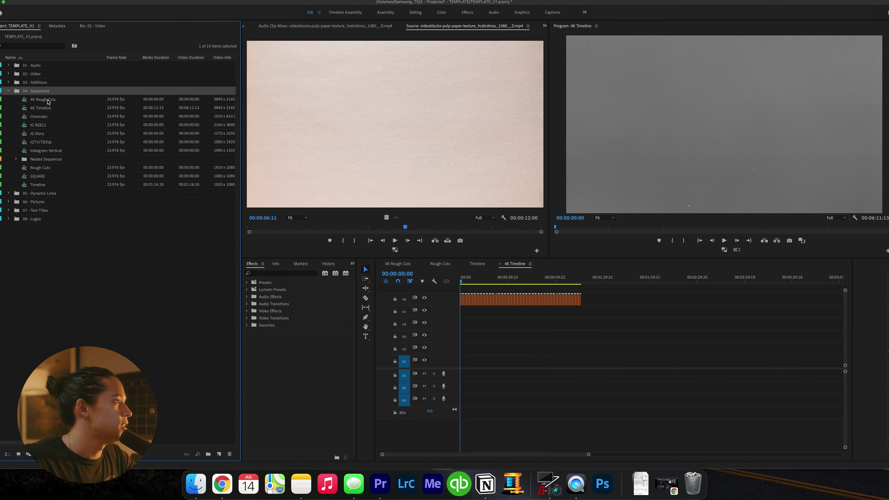
{"action": "left_click", "coordinate": [48, 101]}
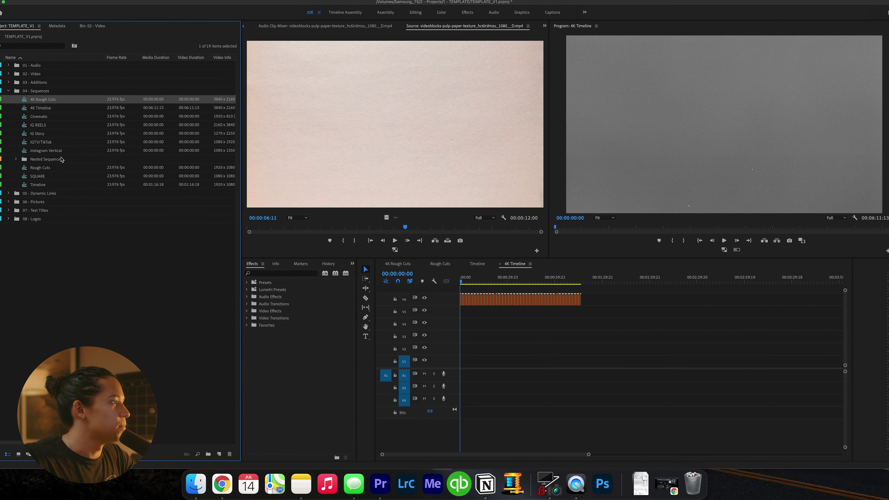
Open 4K Timeline and move its timeline tab right after 4K Rough Cuts.
{"action": "left_click", "coordinate": [65, 185], "text": "shift"}
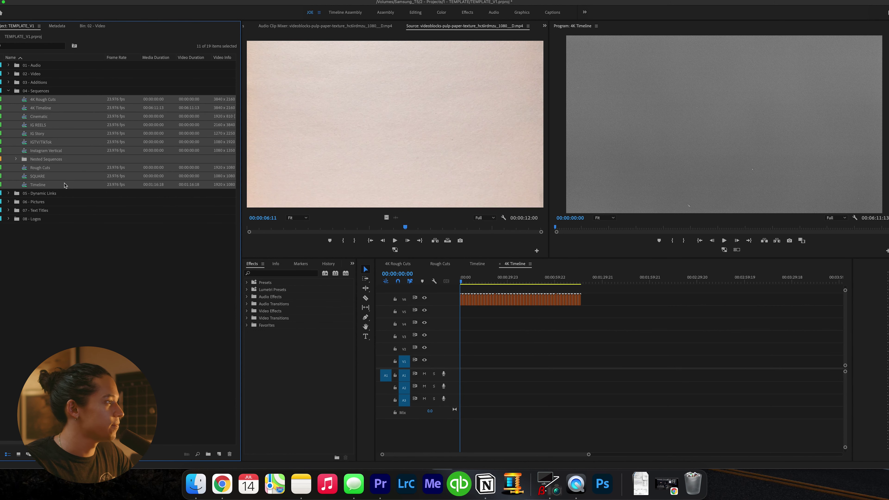
{"action": "left_click", "coordinate": [66, 115]}
{"action": "left_click", "coordinate": [67, 108]}
{"action": "left_click", "coordinate": [68, 102]}
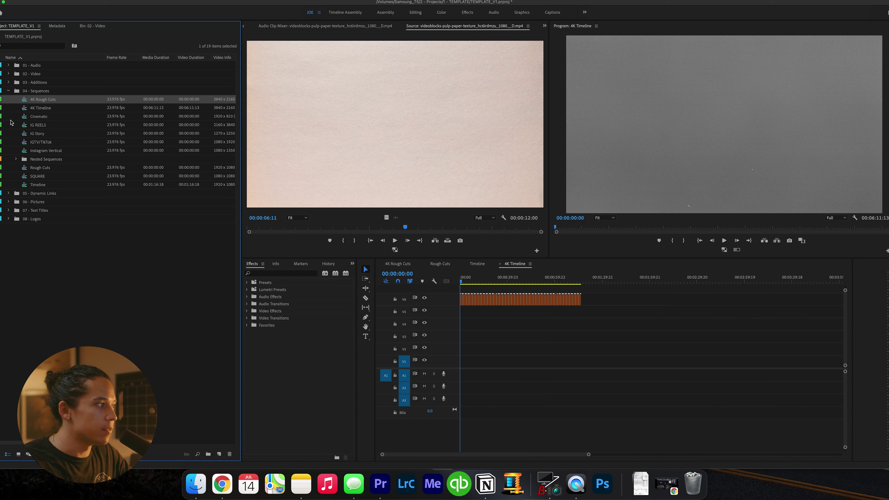
{"action": "double_click", "coordinate": [52, 113]}
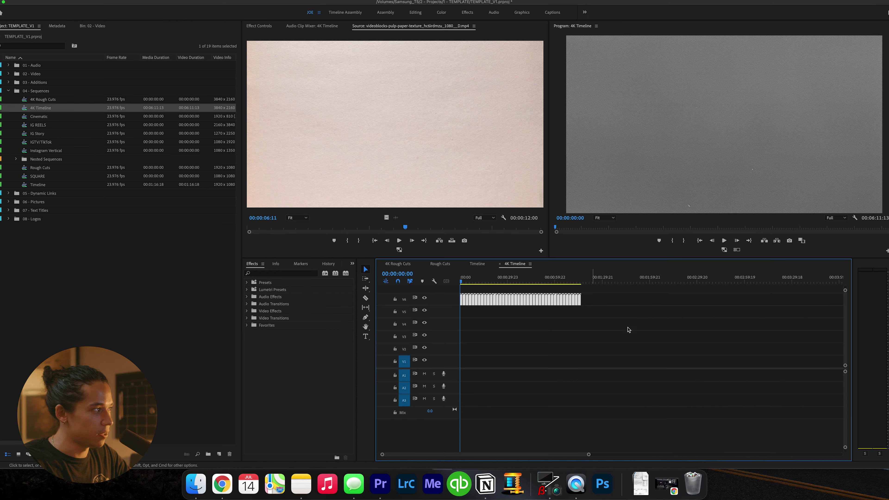
{"action": "left_click", "coordinate": [121, 344]}
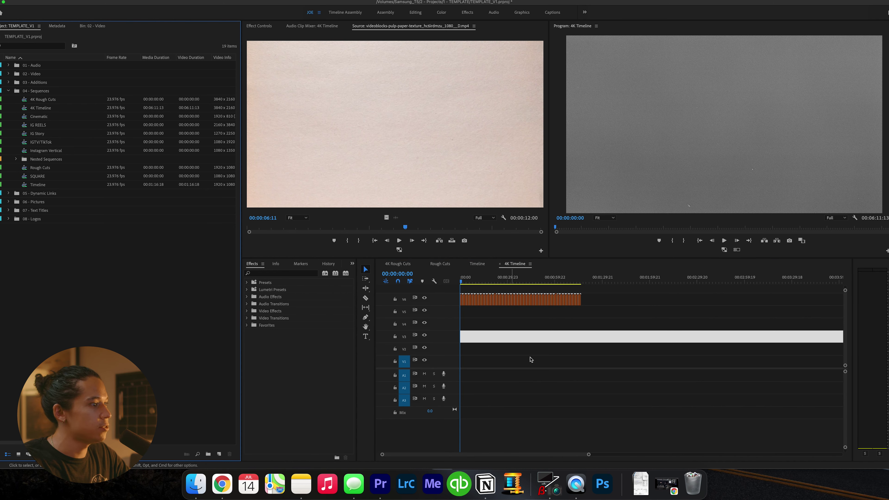
{"action": "left_click", "coordinate": [558, 342]}
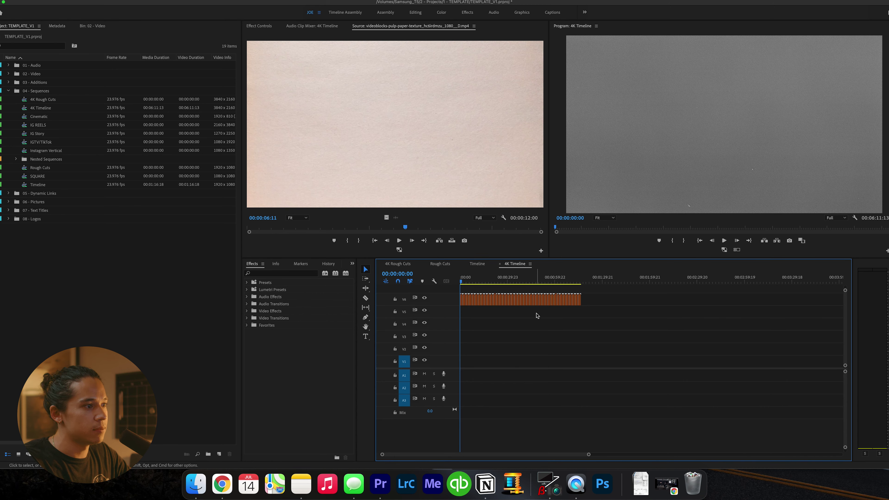
{"action": "left_click", "coordinate": [404, 265]}
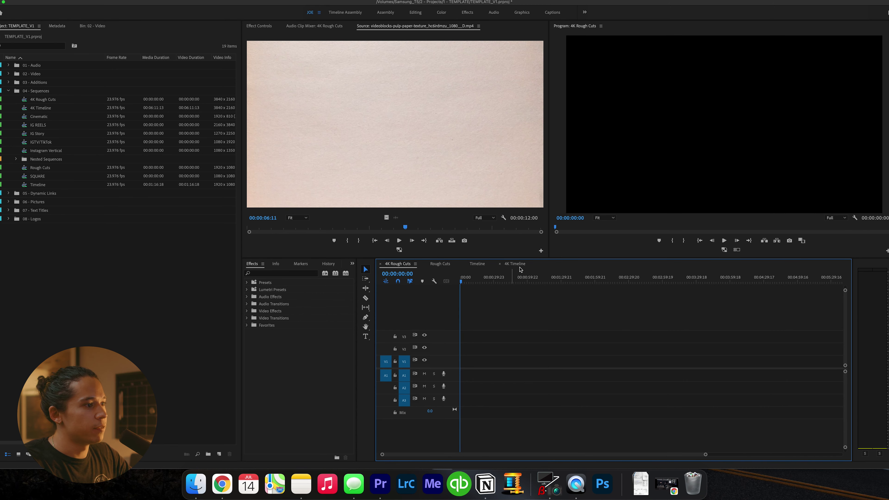
{"action": "left_click_drag", "start_coordinate": [514, 264], "coordinate": [441, 264]}
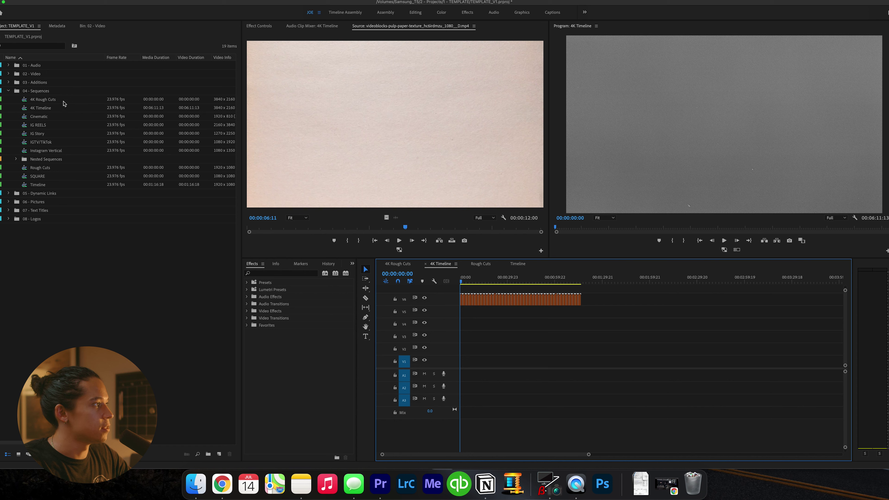
Widen the bin list to show full frame sizes of Rough Cuts, Timeline and SQUARE.
{"action": "left_click", "coordinate": [64, 103]}
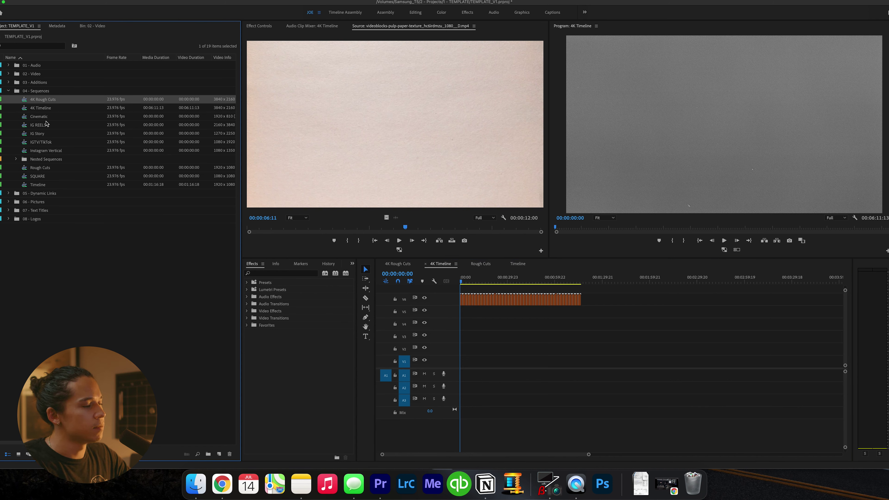
{"action": "left_click", "coordinate": [39, 185]}
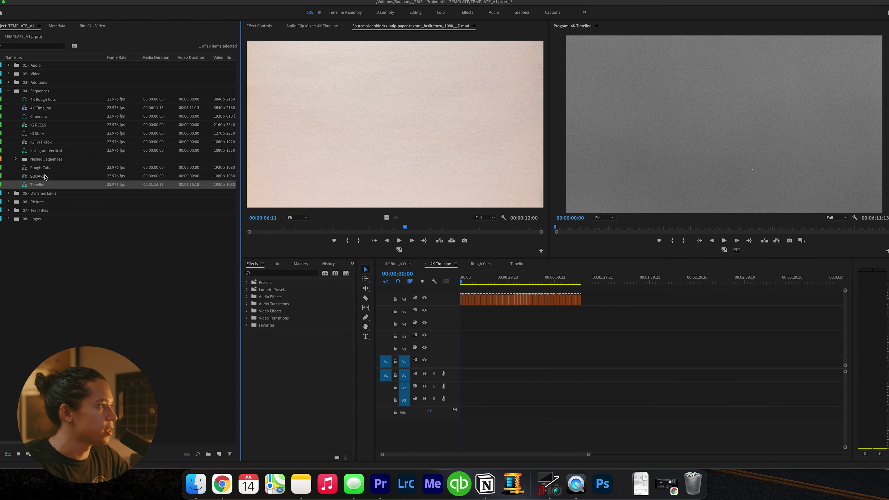
{"action": "left_click", "coordinate": [47, 169]}
{"action": "left_click", "coordinate": [52, 185]}
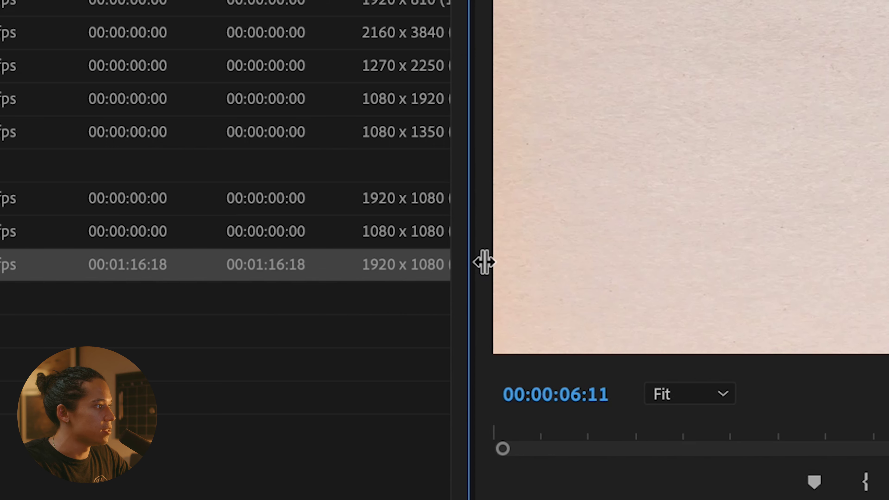
{"action": "left_click_drag", "start_coordinate": [241, 183], "coordinate": [251, 184]}
{"action": "left_click", "coordinate": [410, 183]}
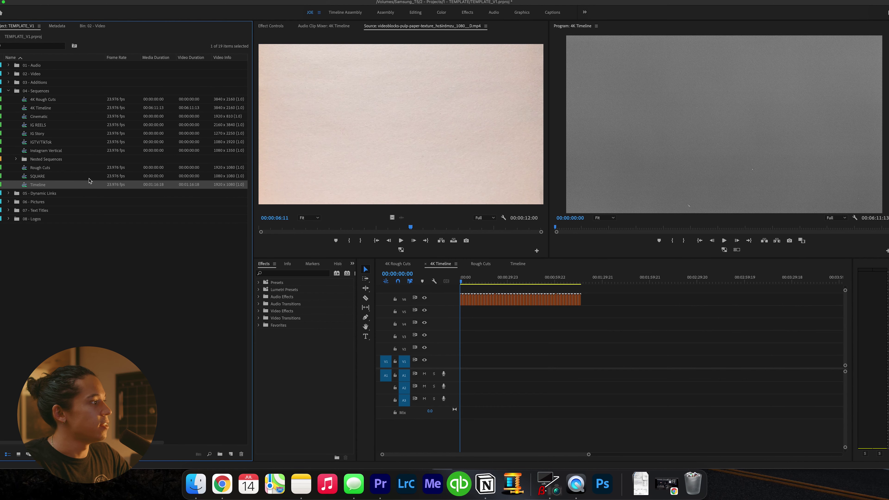
{"action": "left_click", "coordinate": [89, 178]}
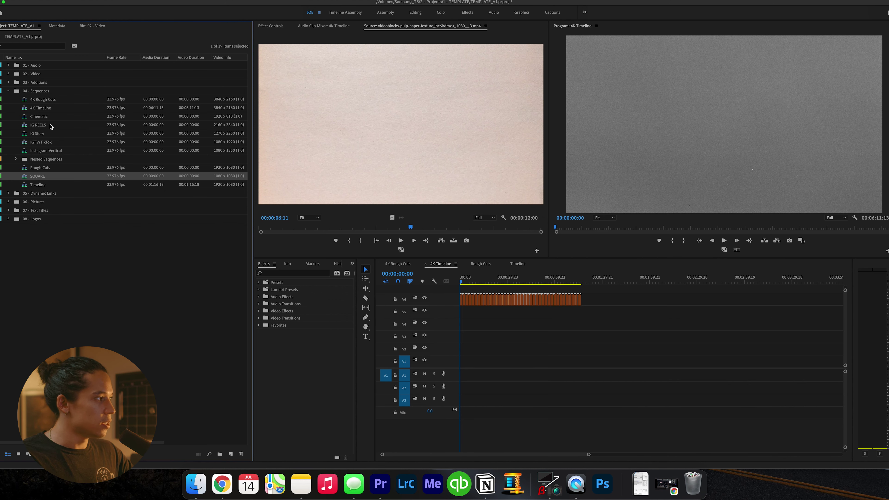
Open the IG Story sequence and collapse the Nested Sequences bin.
{"action": "double_click", "coordinate": [56, 133]}
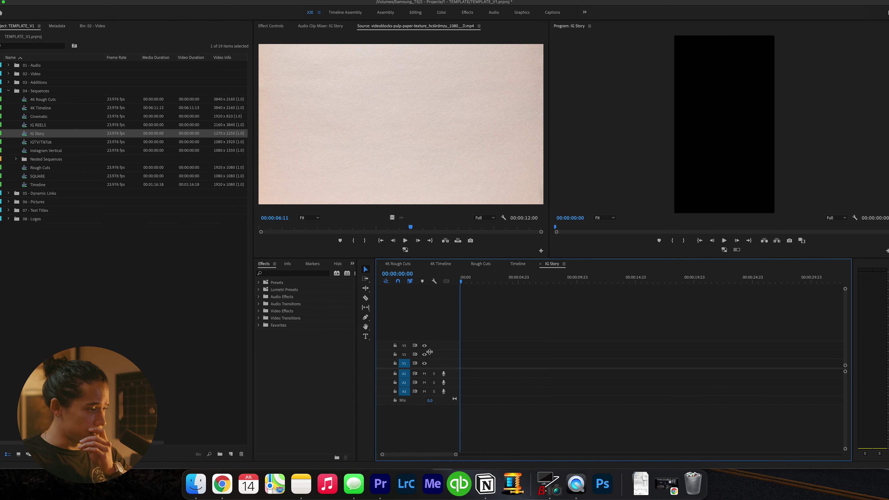
{"action": "left_click", "coordinate": [103, 290]}
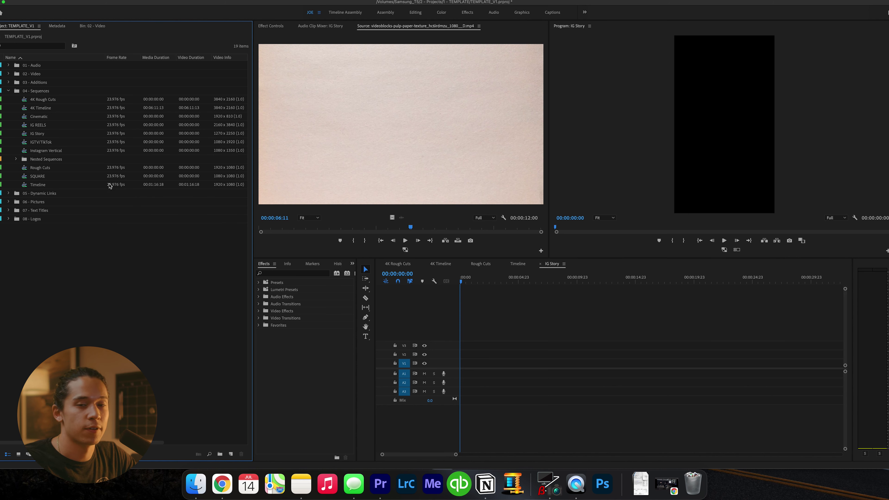
{"action": "left_click", "coordinate": [49, 161]}
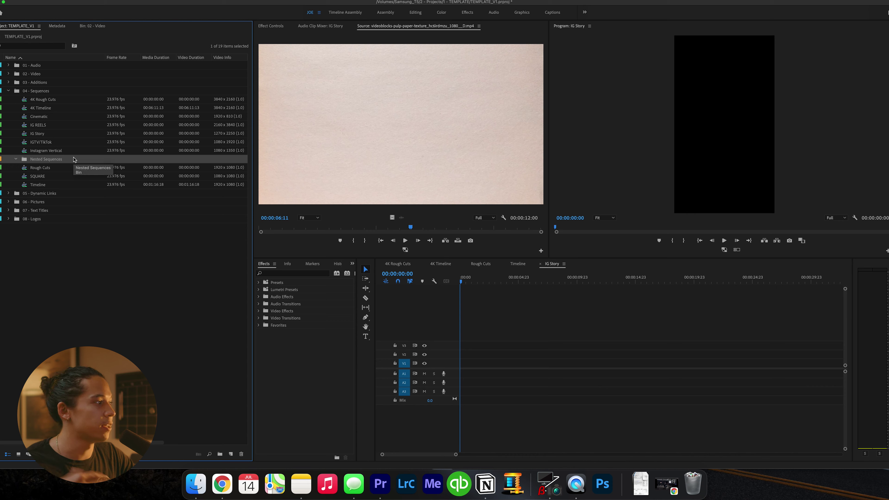
{"action": "key", "text": "Left"}
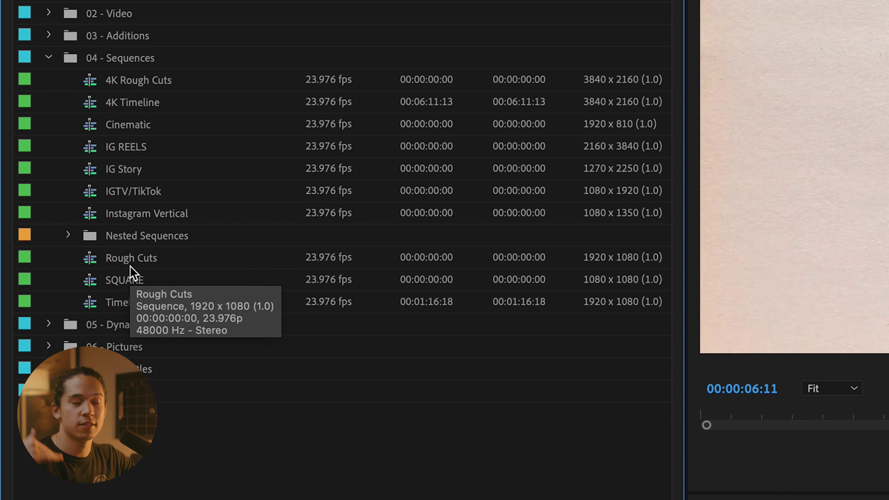
Check the Used bin in 03 - Additions, then return to the 04 - Sequences bin.
{"action": "left_click", "coordinate": [48, 58]}
{"action": "left_click", "coordinate": [48, 35]}
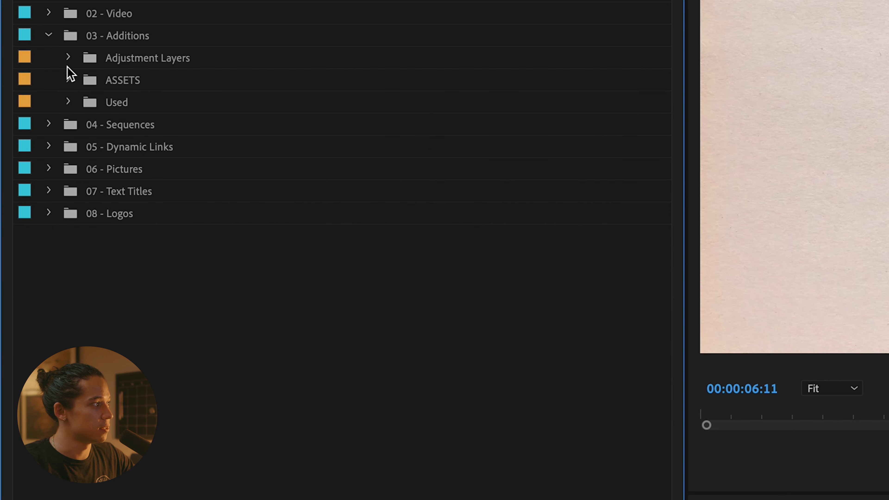
{"action": "left_click", "coordinate": [126, 106]}
{"action": "left_click", "coordinate": [49, 35]}
{"action": "left_click", "coordinate": [48, 58]}
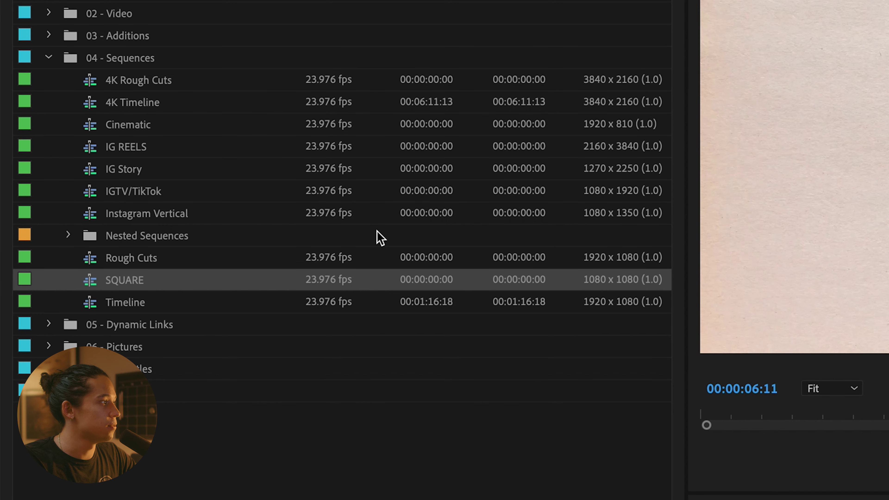
Check frame sizes of Instagram Vertical, IG Story, IG REELS, IGTV/TikTok and Cinematic sequences.
{"action": "left_click", "coordinate": [155, 208]}
{"action": "left_click", "coordinate": [156, 169]}
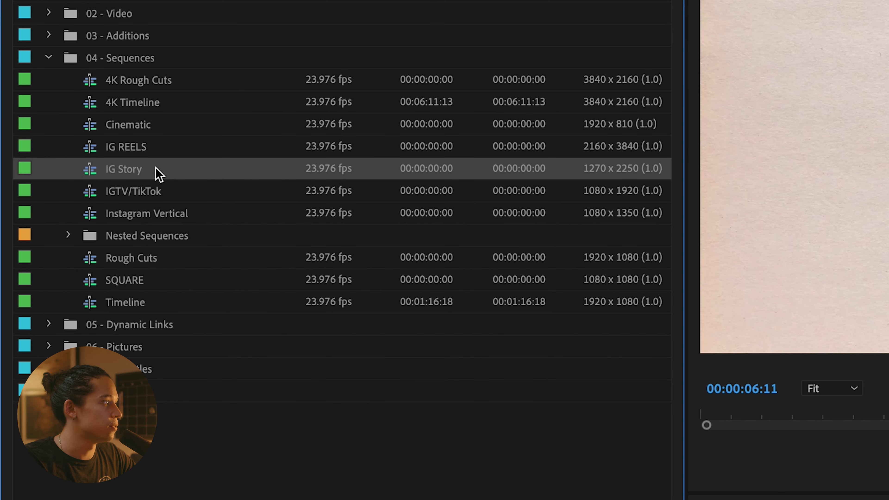
{"action": "left_click", "coordinate": [148, 151]}
{"action": "left_click", "coordinate": [162, 195]}
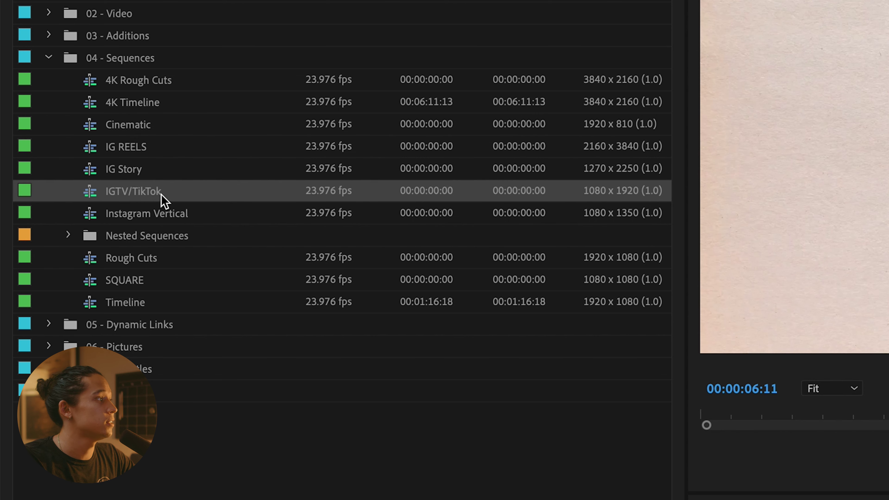
{"action": "left_click", "coordinate": [141, 129]}
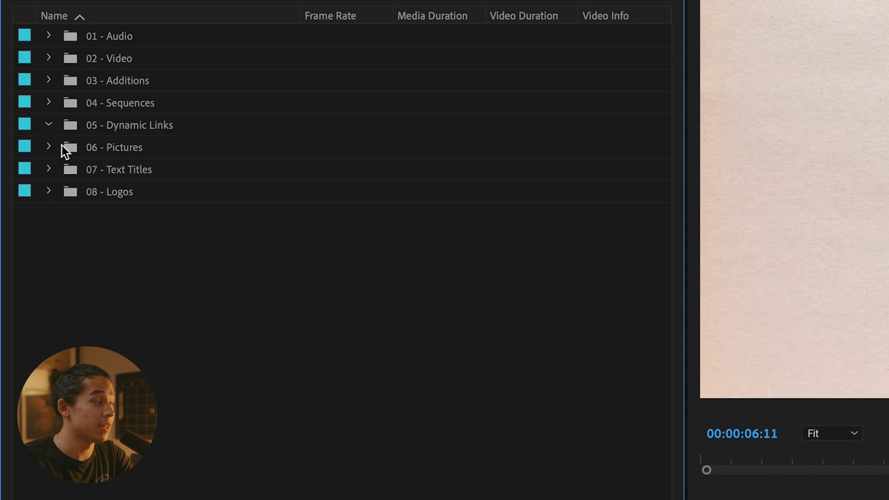
Select the 05 - Dynamic Links bin and cancel renaming it, keeping the name.
{"action": "left_click", "coordinate": [107, 132]}
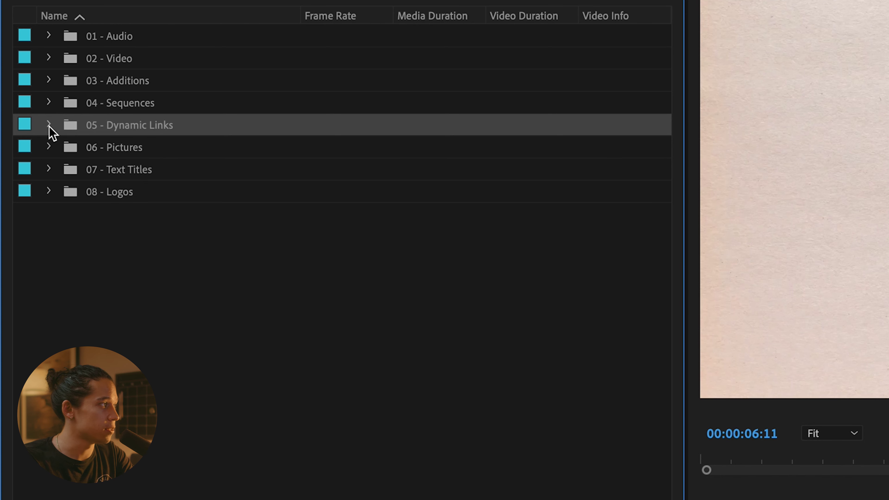
{"action": "left_click", "coordinate": [149, 123]}
{"action": "left_click", "coordinate": [336, 129]}
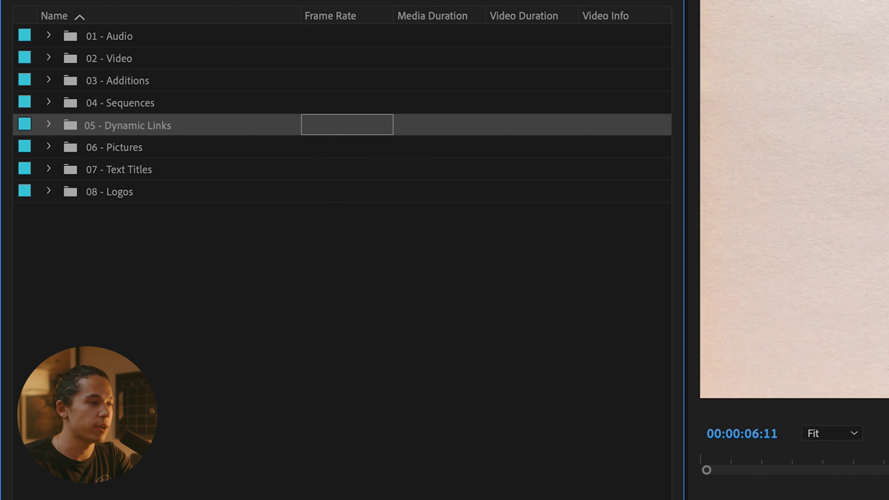
{"action": "left_click", "coordinate": [312, 457]}
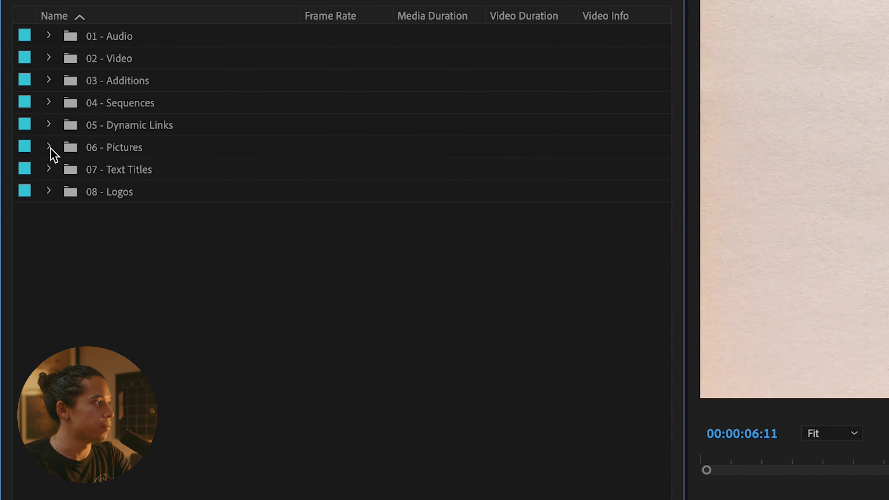
Collapse the 06 - Pictures bin and compare it with the 08 - Logos bin.
{"action": "left_click", "coordinate": [143, 149]}
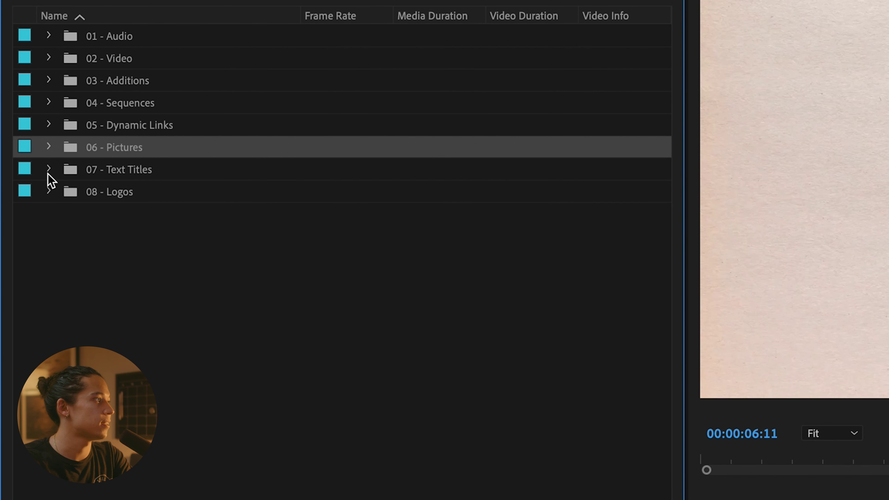
{"action": "left_click", "coordinate": [109, 242]}
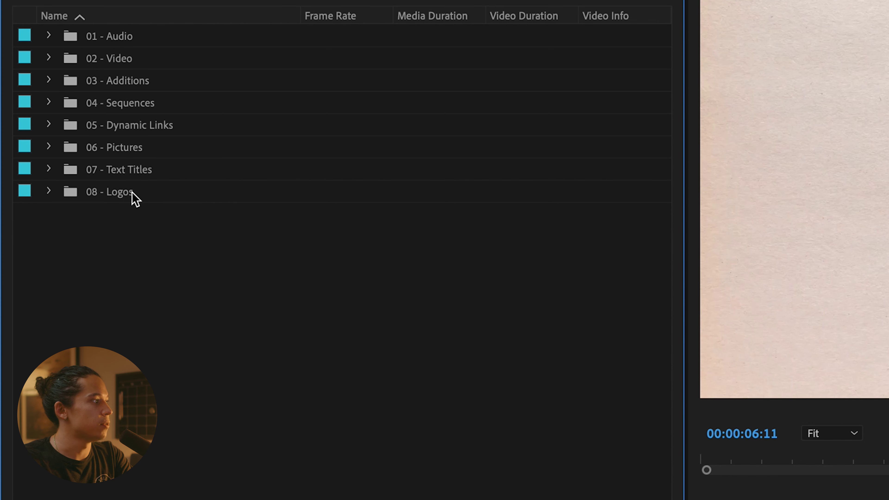
{"action": "left_click", "coordinate": [134, 196]}
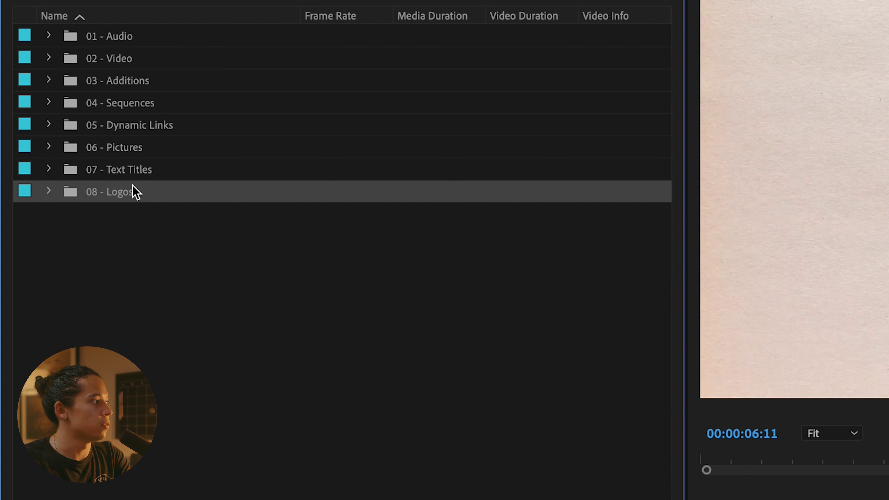
{"action": "left_click", "coordinate": [139, 151]}
{"action": "left_click", "coordinate": [136, 191]}
{"action": "left_click", "coordinate": [145, 153]}
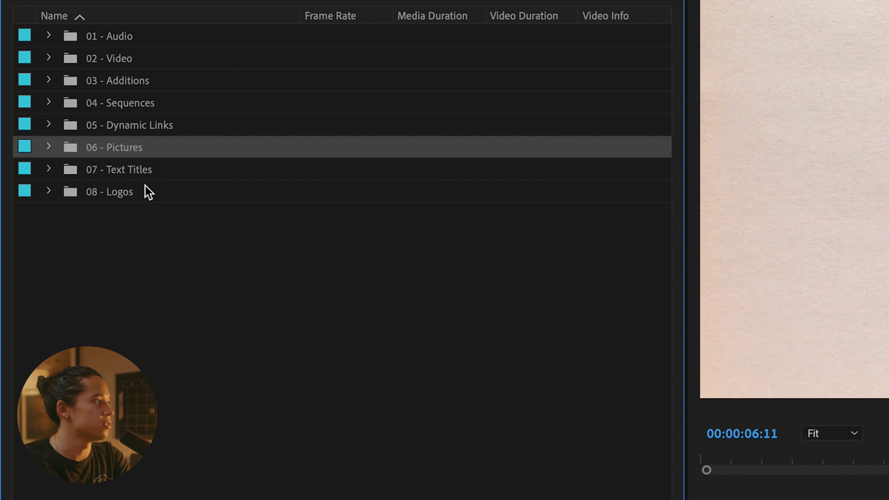
{"action": "left_click", "coordinate": [143, 185]}
{"action": "left_click", "coordinate": [173, 242]}
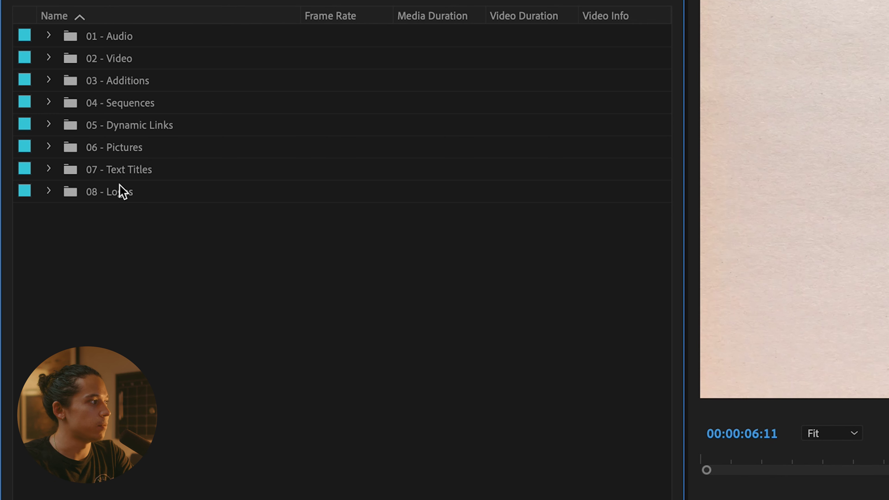
Expand 08 - Logos to show the Ashton Joe sub-bin and four png logos.
{"action": "left_click", "coordinate": [111, 150]}
{"action": "left_click", "coordinate": [138, 196]}
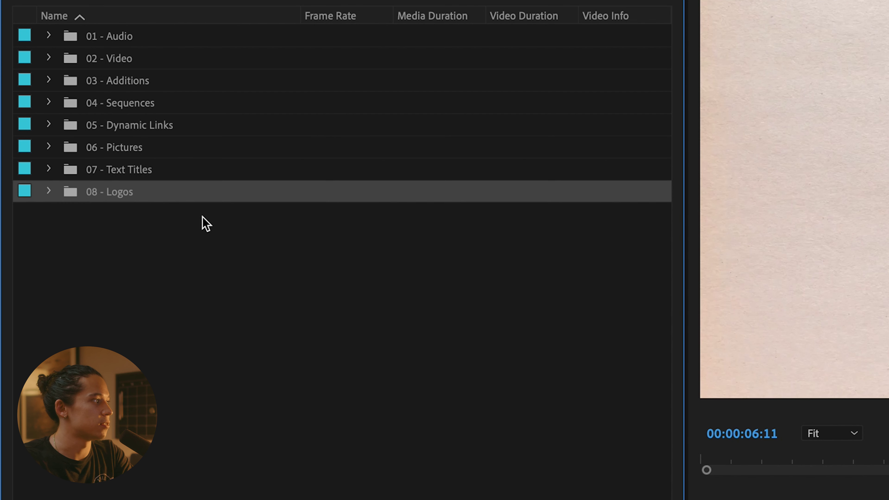
{"action": "left_click", "coordinate": [203, 217]}
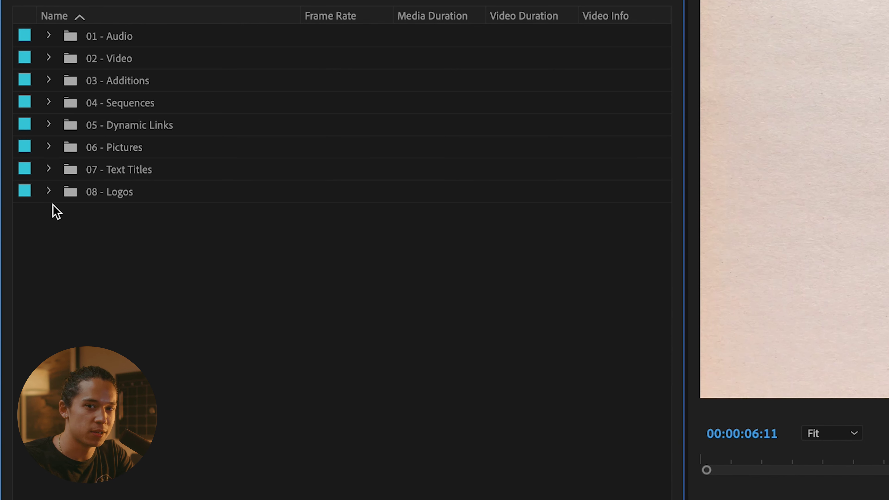
{"action": "left_click", "coordinate": [49, 192]}
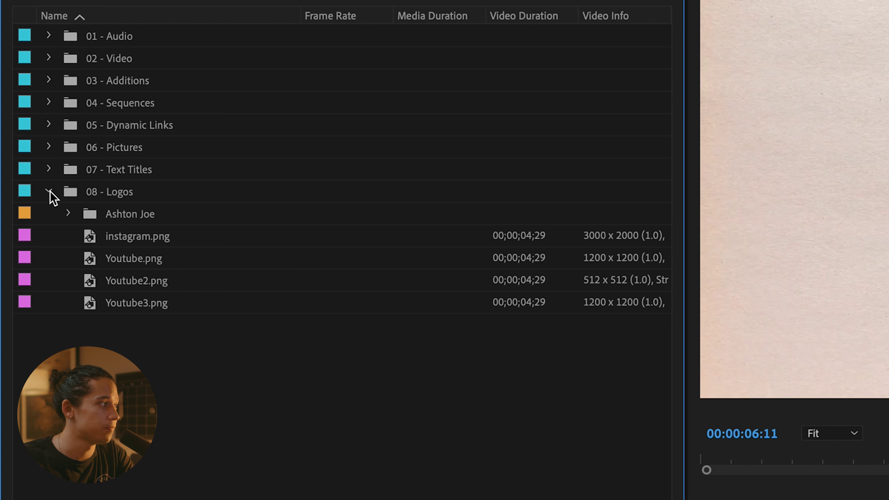
Preview Youtube.png and initials white.png in the Source monitor, then collapse the Logos bin.
{"action": "left_click", "coordinate": [129, 229]}
{"action": "double_click", "coordinate": [155, 256]}
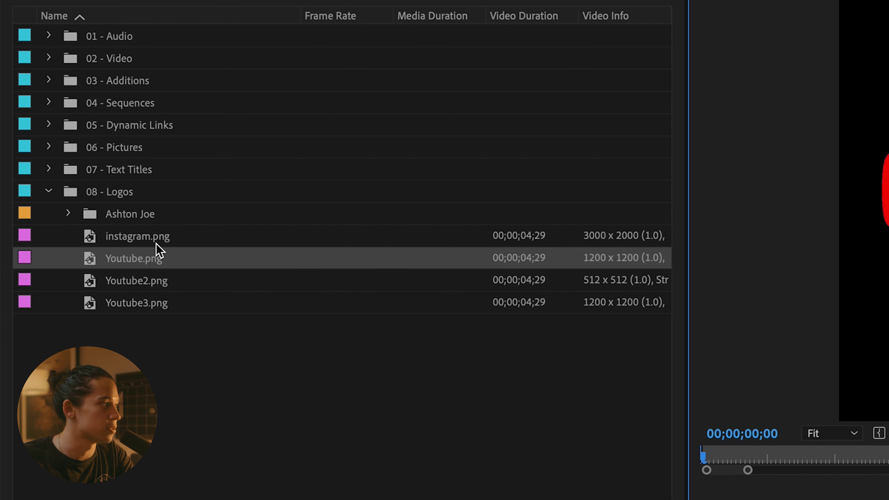
{"action": "left_click", "coordinate": [92, 231]}
{"action": "left_click", "coordinate": [68, 214]}
{"action": "double_click", "coordinate": [179, 241]}
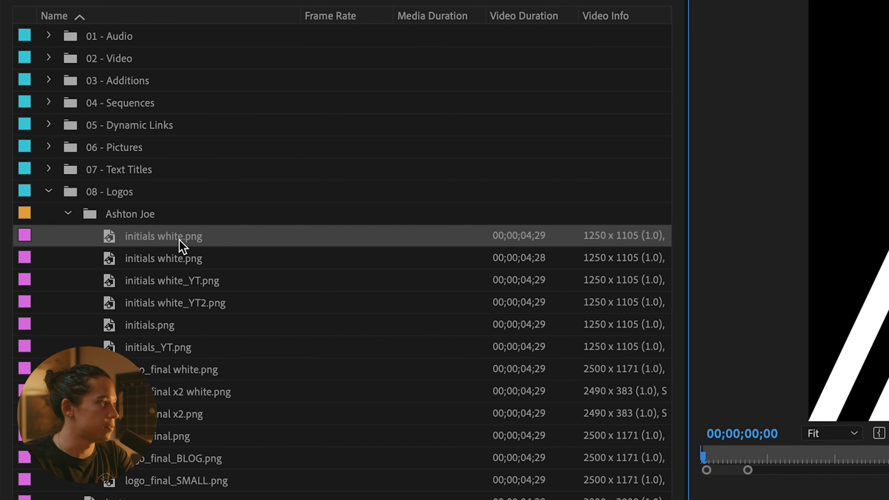
{"action": "left_click", "coordinate": [68, 213]}
{"action": "left_click", "coordinate": [49, 192]}
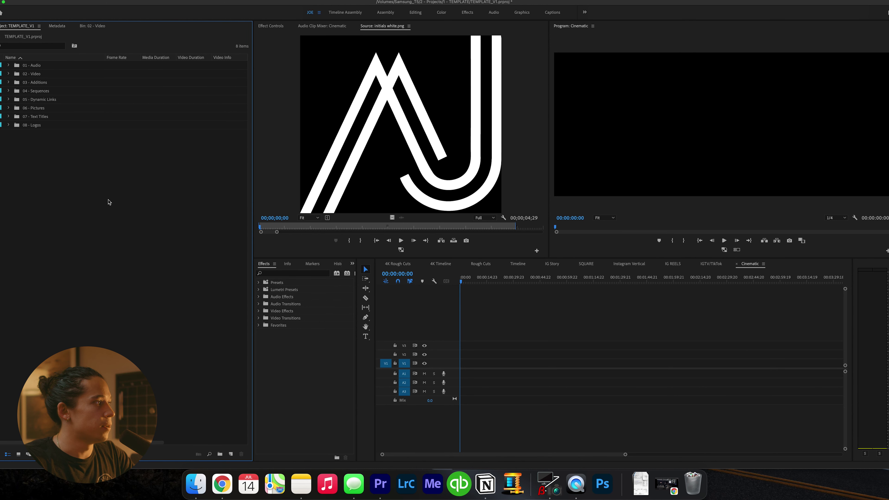
Switch the timeline to the 4K Rough Cuts sequence and nudge the playhead earlier.
{"action": "left_click", "coordinate": [606, 380]}
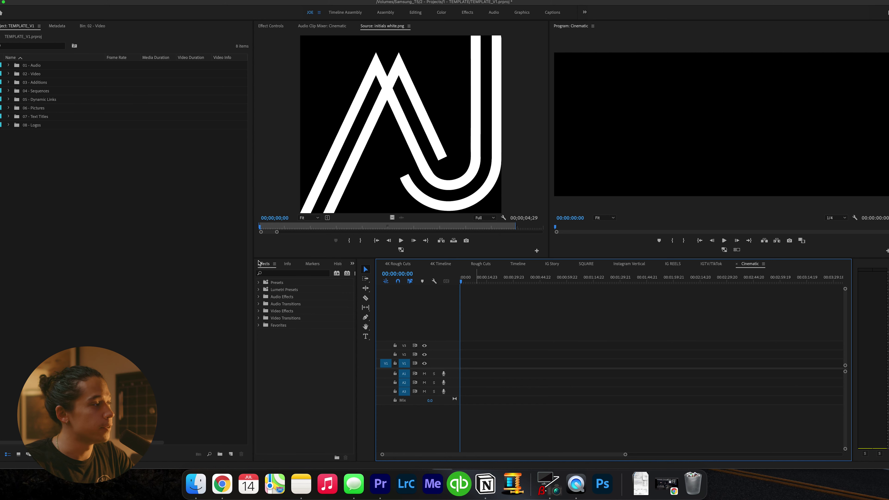
{"action": "left_click", "coordinate": [65, 190]}
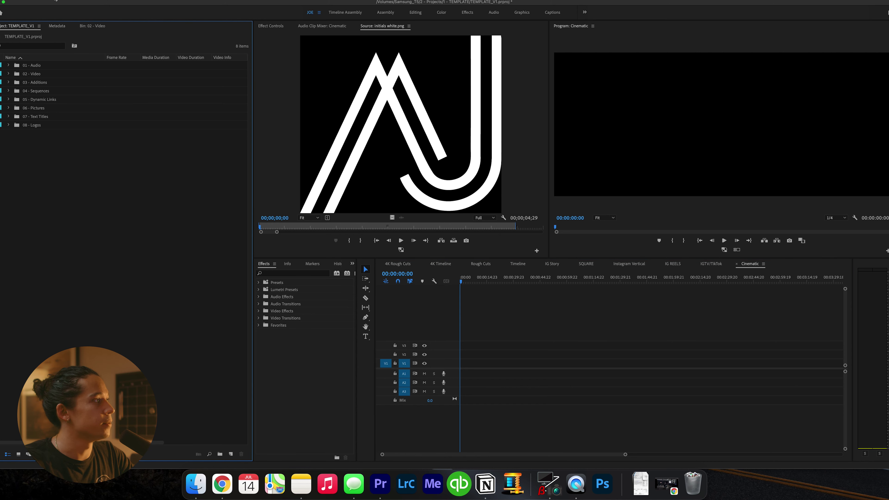
{"action": "left_click", "coordinate": [409, 264]}
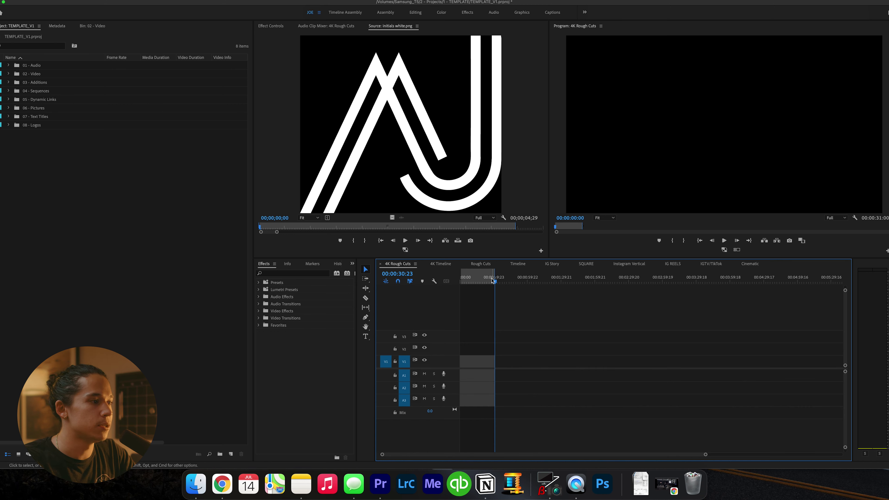
{"action": "left_click_drag", "start_coordinate": [493, 280], "coordinate": [481, 280]}
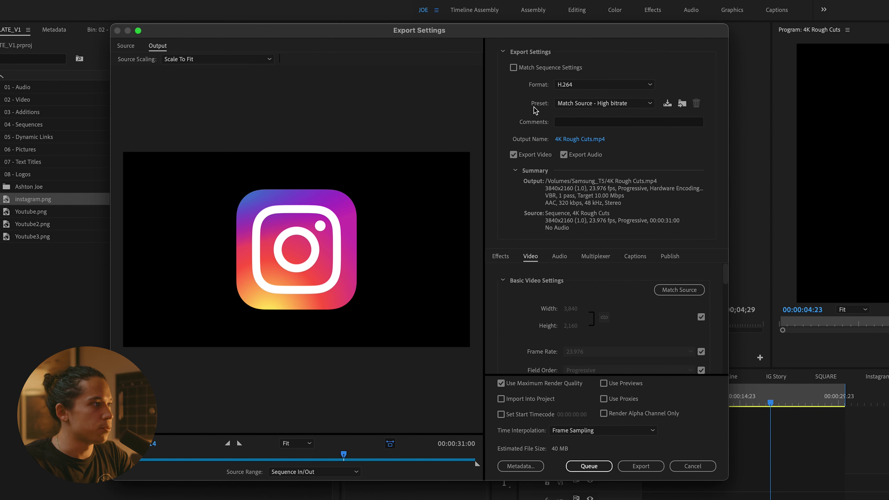
Try the Instagram Vertical 1080x1350 preset, then apply VBR, 2 pass 3840x2160 23.976.
{"action": "left_click", "coordinate": [564, 103]}
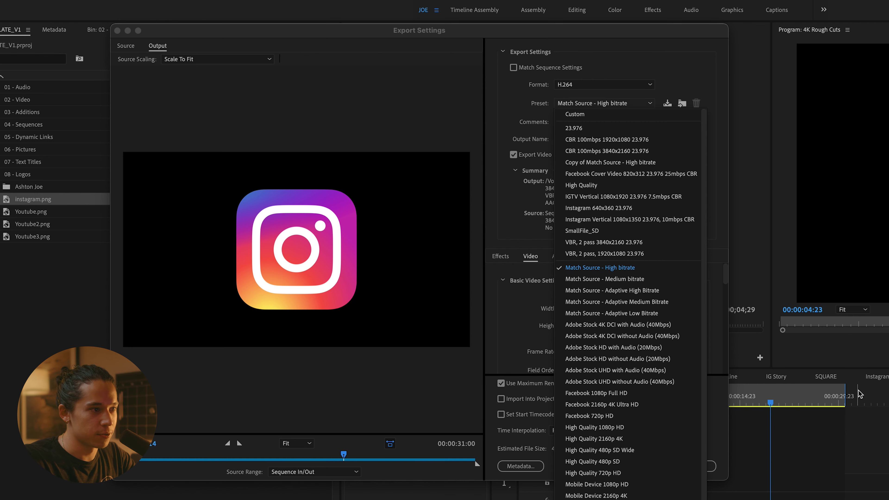
{"action": "left_click", "coordinate": [651, 219]}
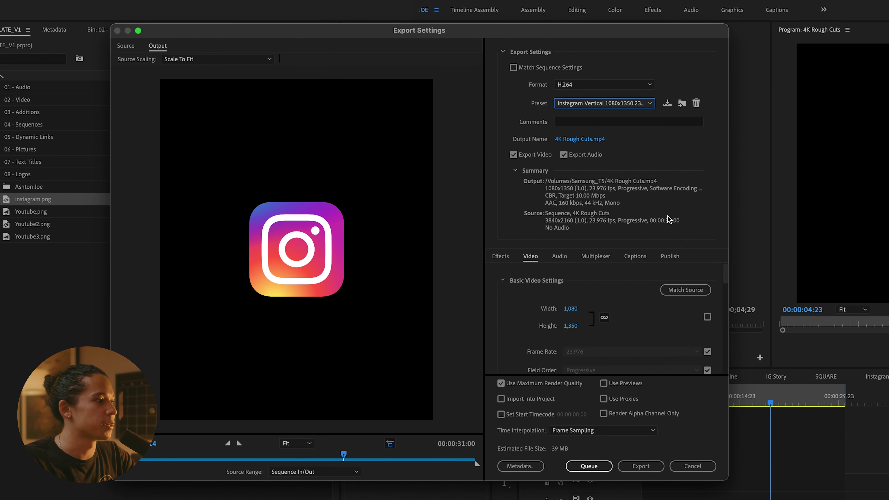
{"action": "left_click", "coordinate": [590, 105]}
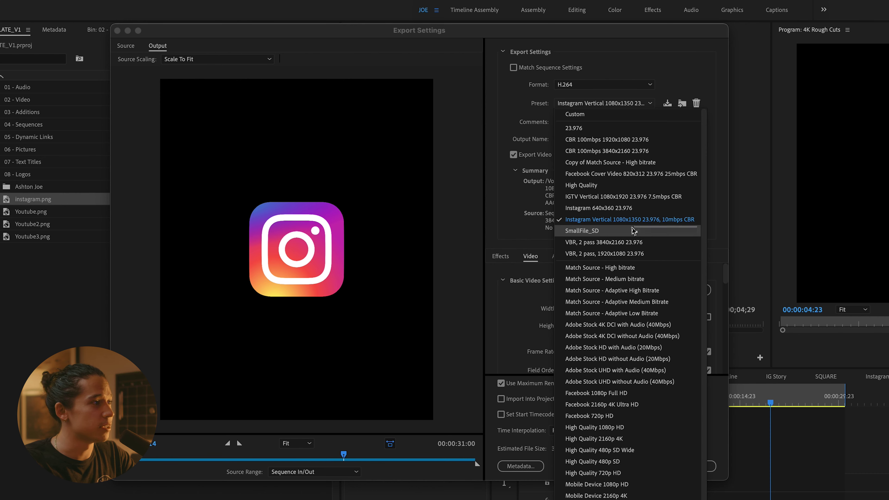
{"action": "left_click", "coordinate": [652, 244]}
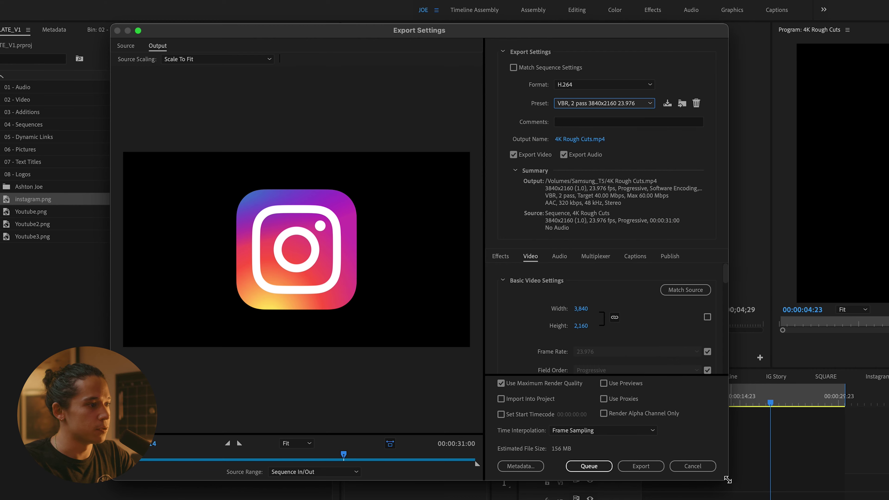
{"action": "left_click_drag", "start_coordinate": [728, 480], "coordinate": [887, 499]}
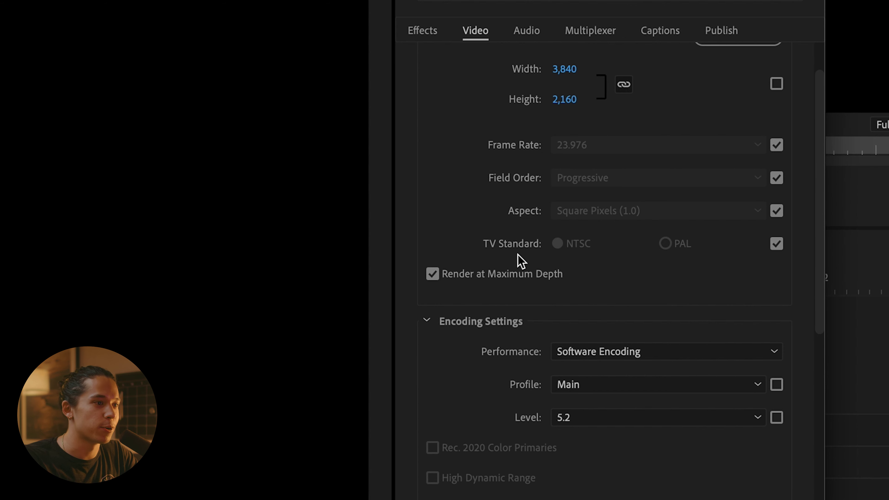
Review the Encoding and Bitrate Settings: 40 Mbps target and 60 Mbps maximum.
{"action": "scroll", "coordinate": [518, 259], "scroll_direction": "down", "scroll_amount": 2}
{"action": "scroll", "coordinate": [523, 235], "scroll_direction": "down", "scroll_amount": 2}
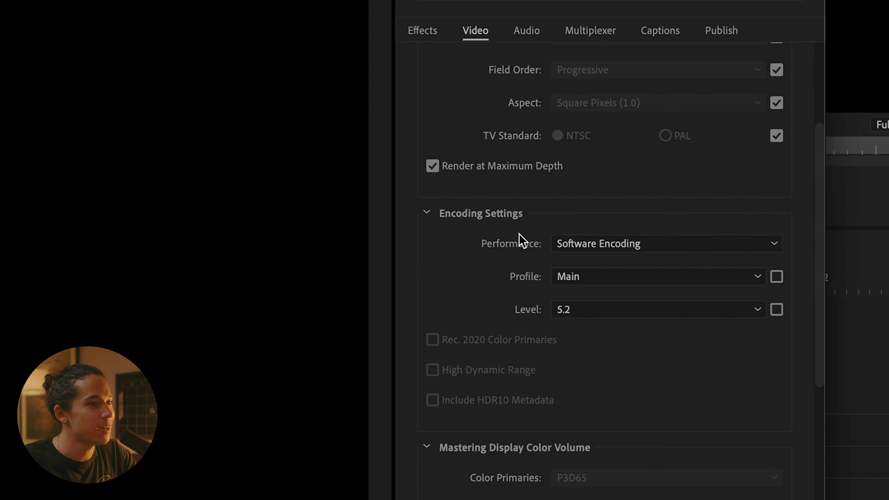
{"action": "scroll", "coordinate": [519, 238], "scroll_direction": "down", "scroll_amount": 4}
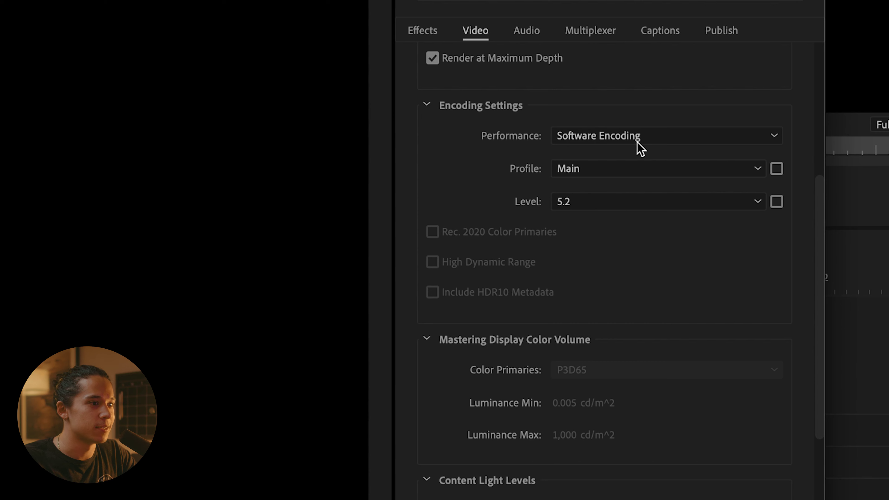
{"action": "scroll", "coordinate": [610, 227], "scroll_direction": "up", "scroll_amount": 5}
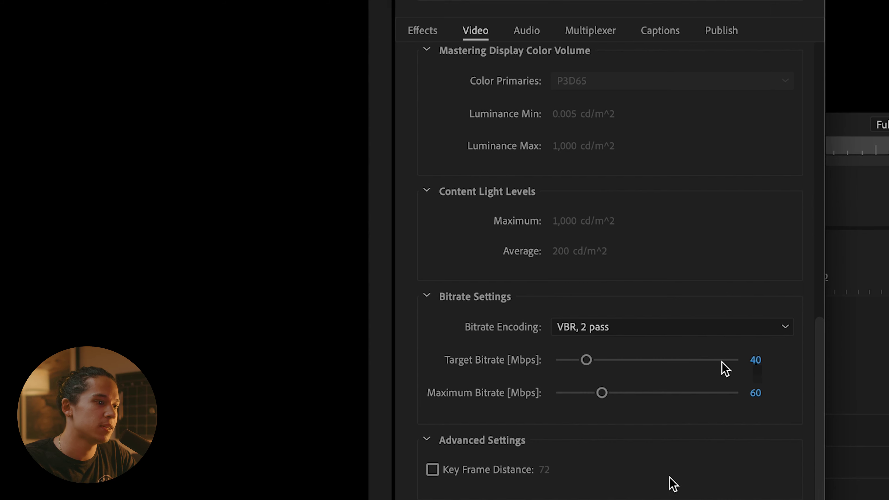
{"action": "scroll", "coordinate": [698, 494], "scroll_direction": "up", "scroll_amount": 15}
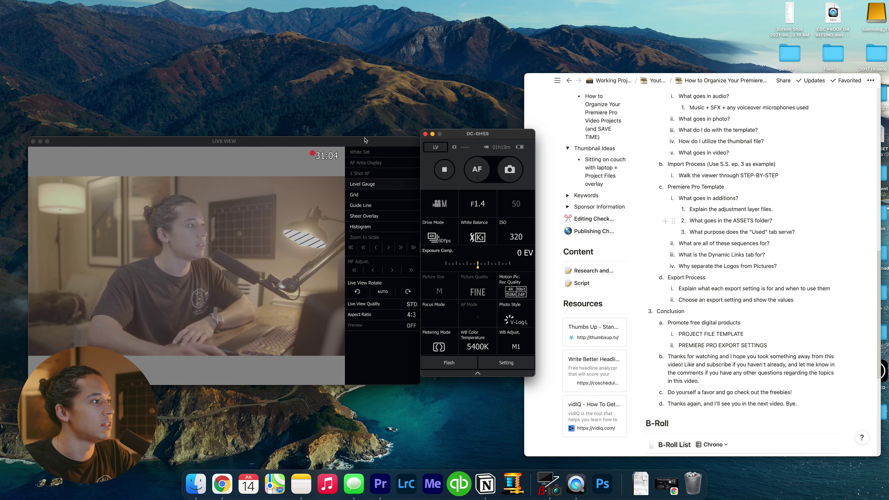
Move the camera LIVE VIEW window slightly up and left beside the Notion outline.
{"action": "left_click_drag", "start_coordinate": [414, 142], "coordinate": [449, 133]}
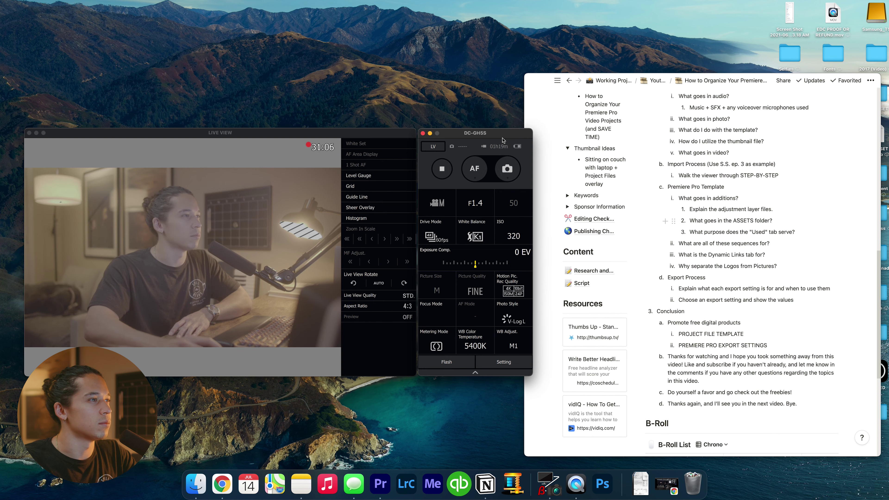